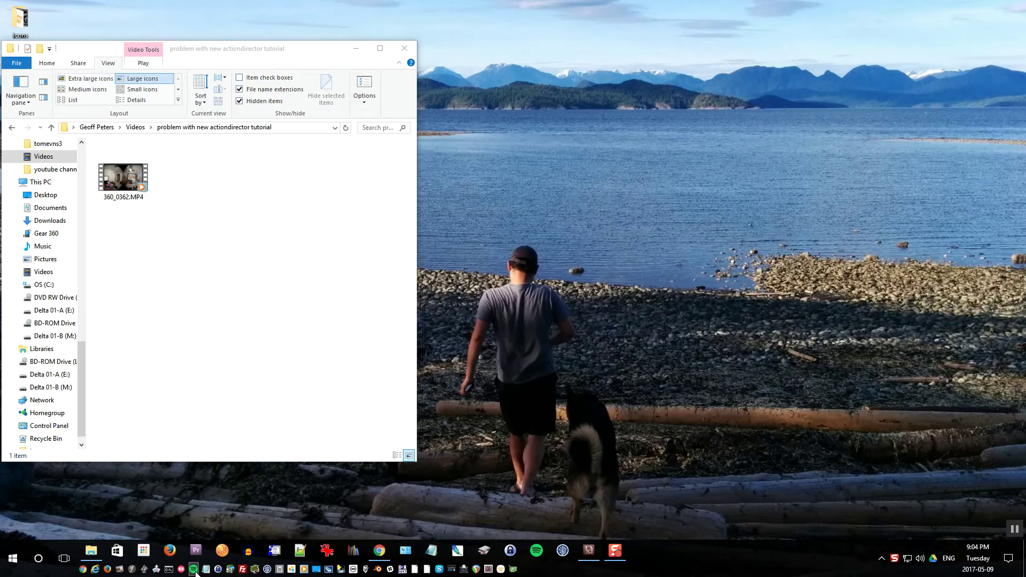
Step: Launch Gear 360 ActionDirector, create a 360 VR Video project, and move its window clear of the source video folder
click(504, 569)
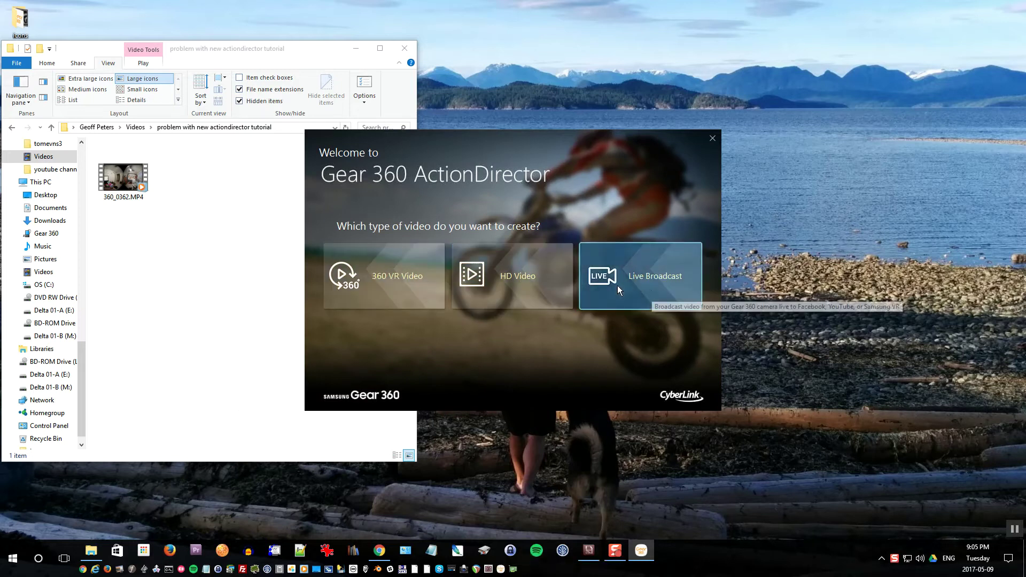
click(397, 291)
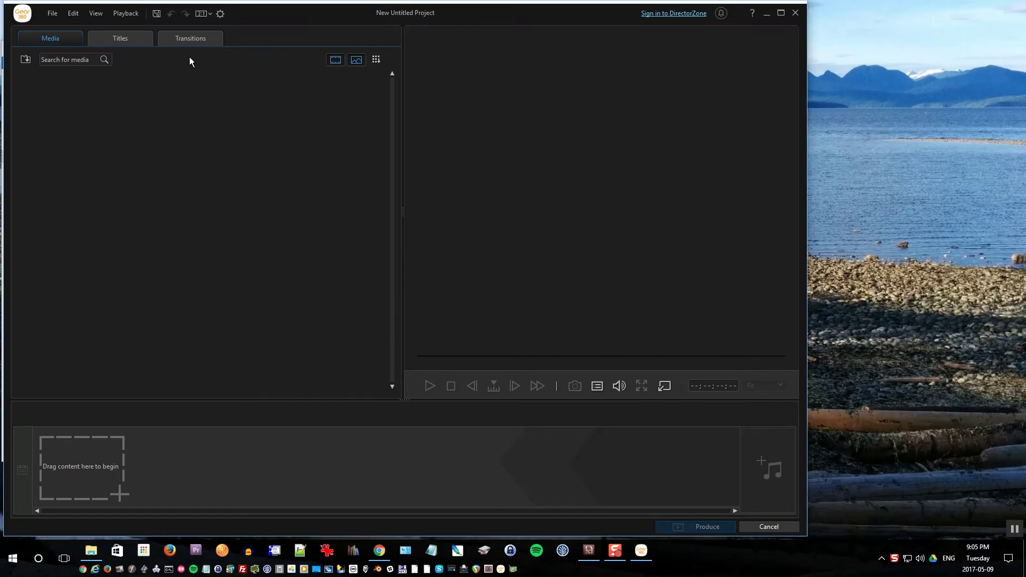
drag(244, 20, 426, 19)
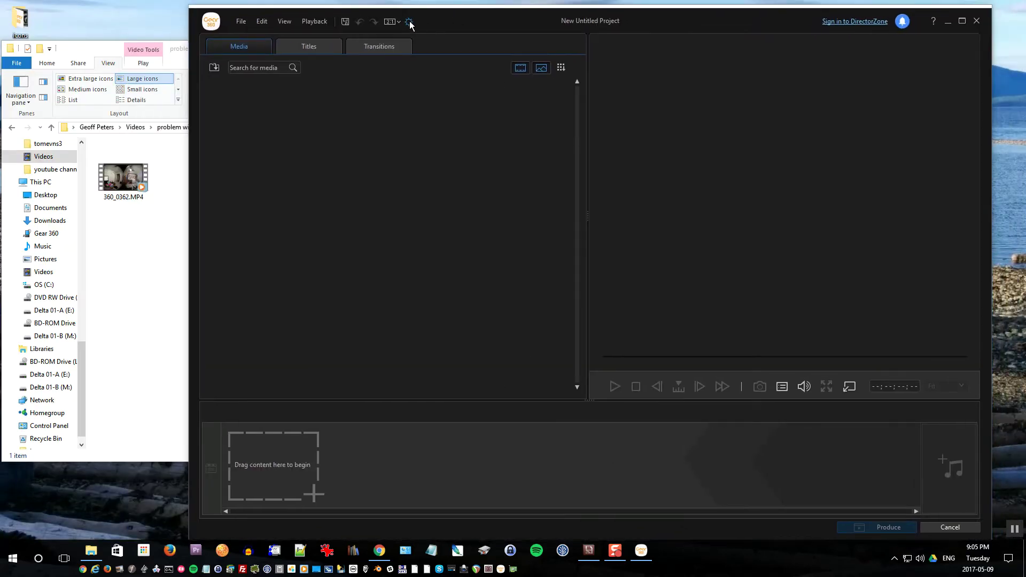
Step: Review the File, Editing and Hardware Acceleration preferences, checking the import and export folders and the automatic angle compensation
click(409, 22)
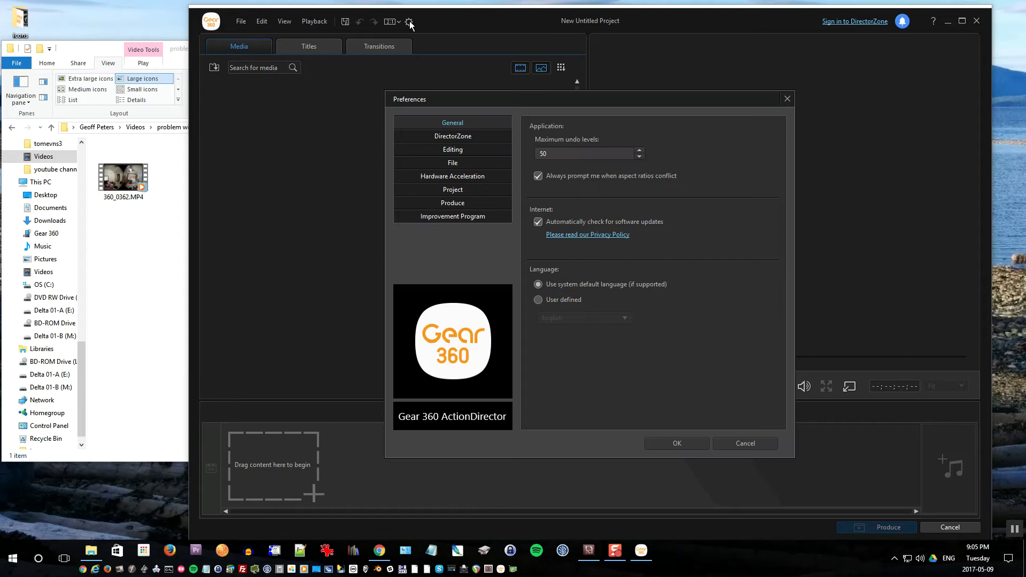
click(477, 158)
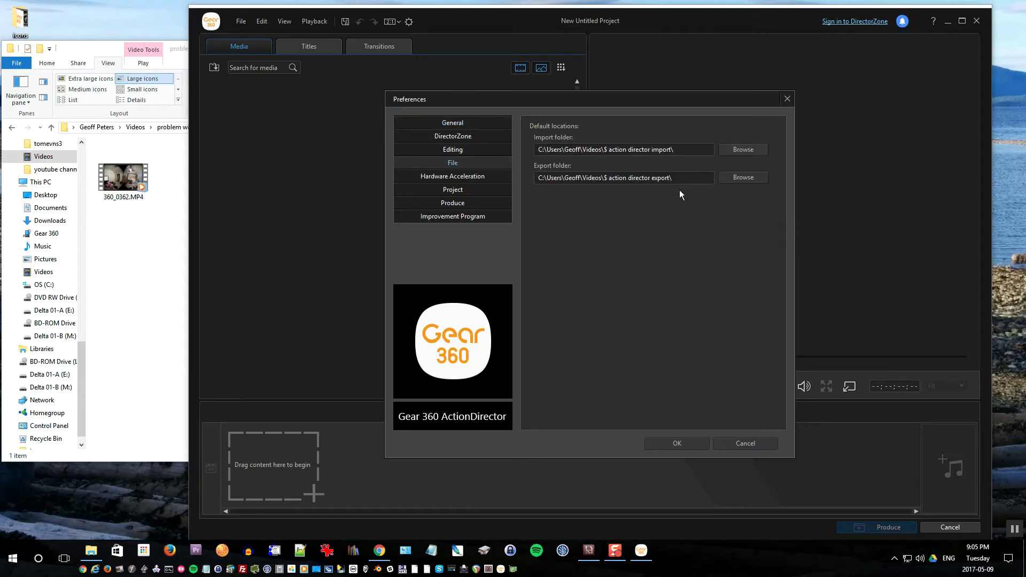
click(463, 148)
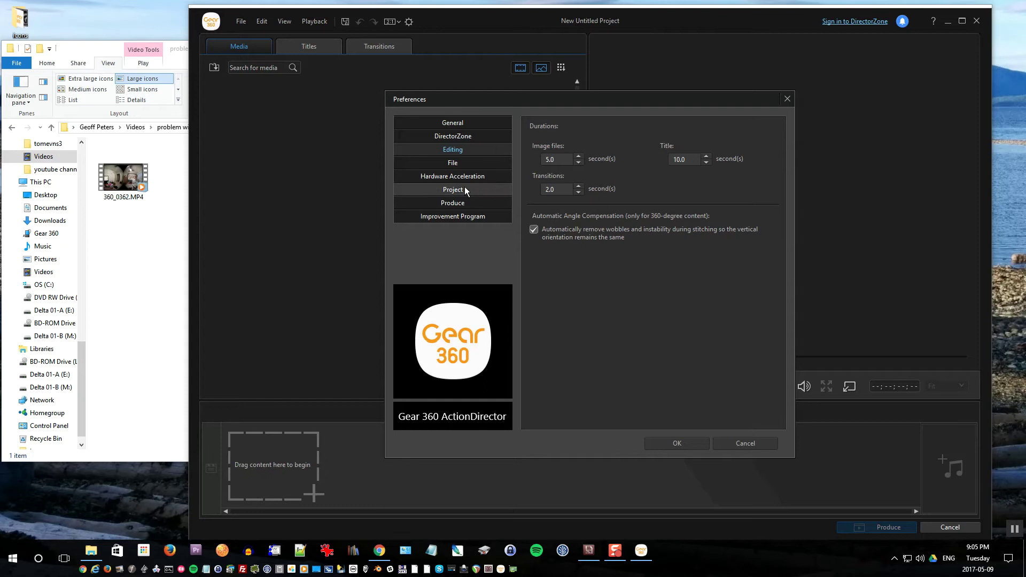
click(451, 179)
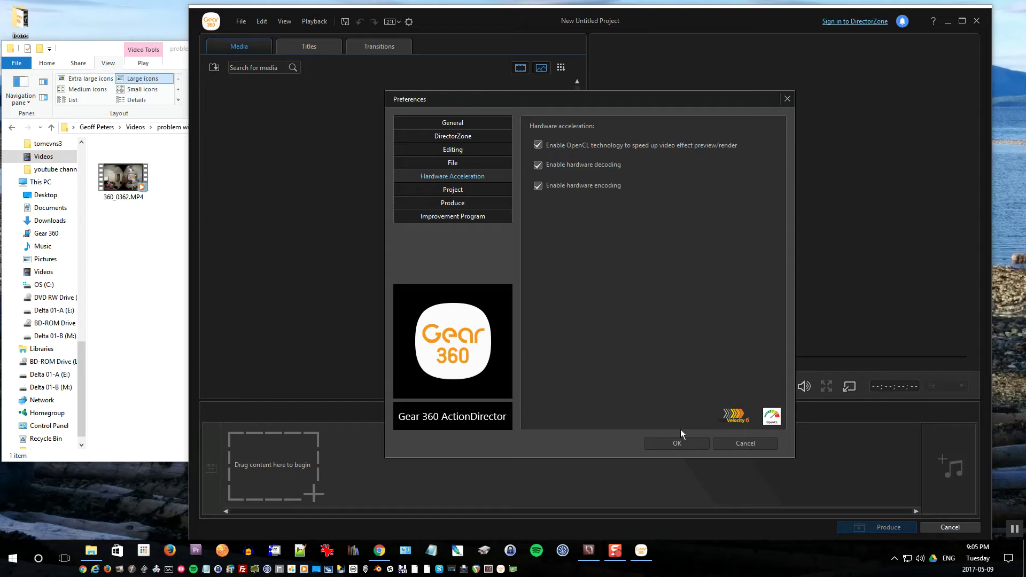
click(704, 448)
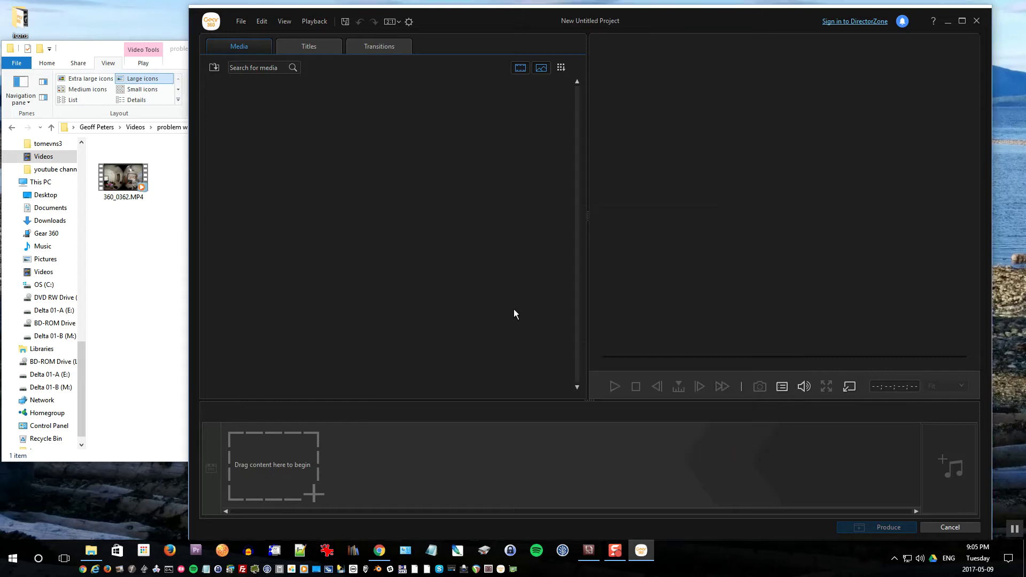
Step: Narrow the source folder window and import 360_0362.MP4 from it into the ActionDirector media library for stitching
click(133, 215)
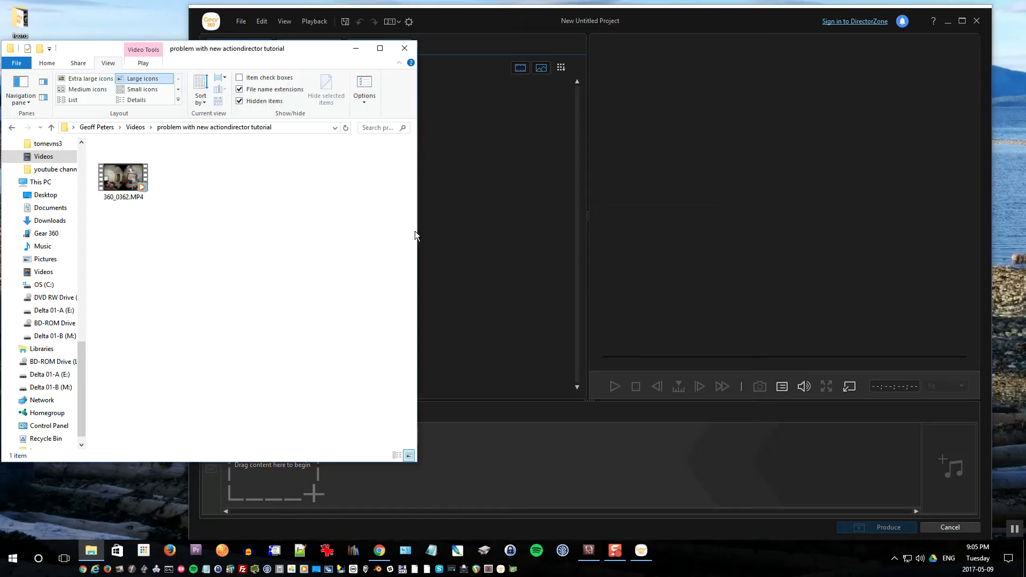
drag(417, 230, 220, 195)
drag(128, 176, 380, 193)
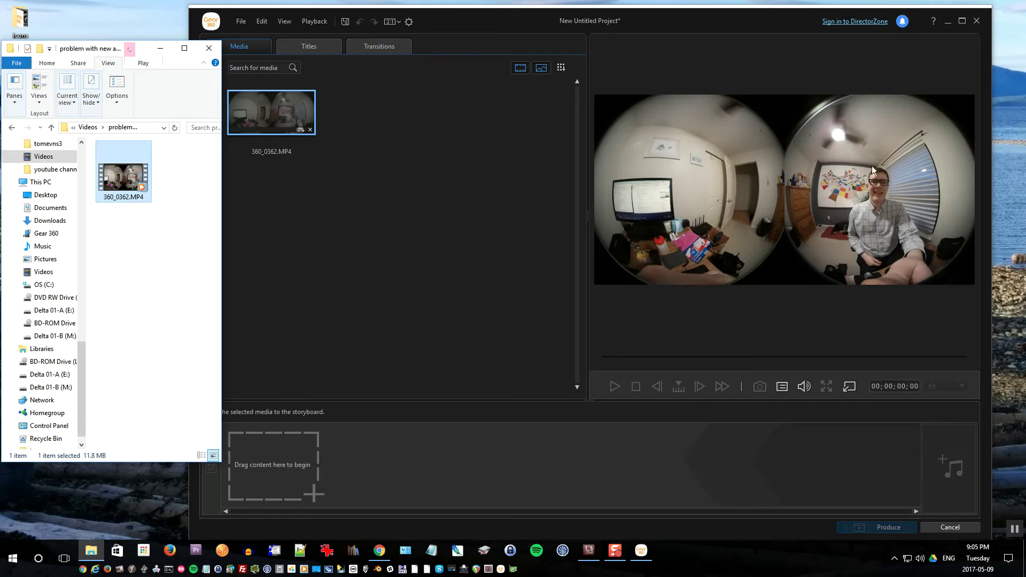
click(395, 163)
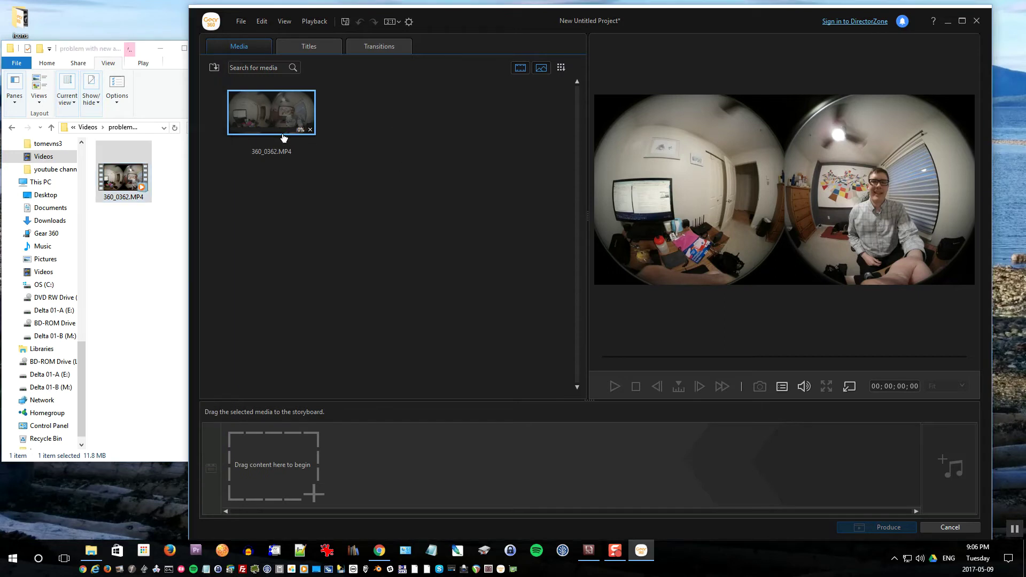
click(429, 186)
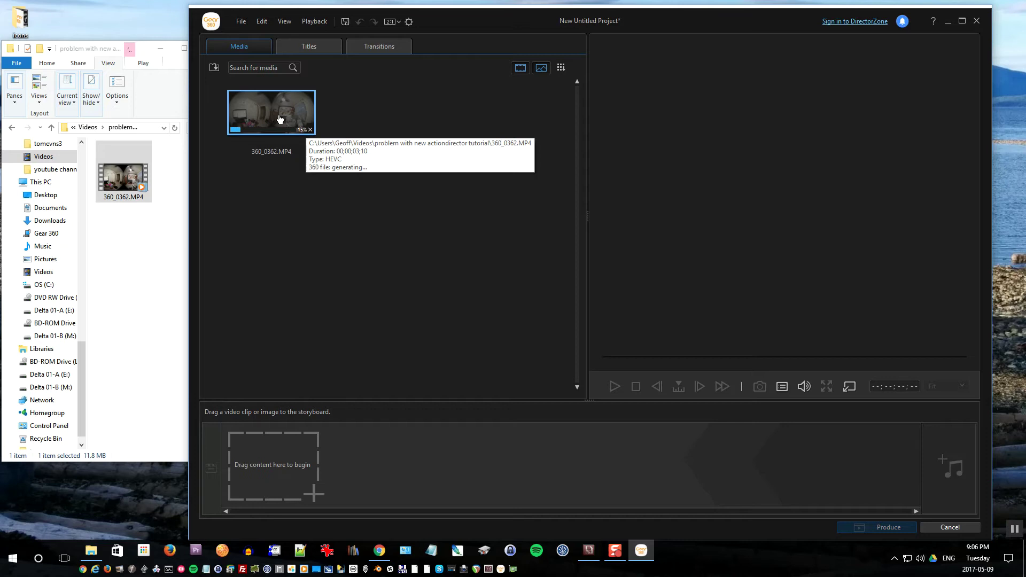
Step: Pause the encoding queue in Adobe Media Encoder while 360_0362.MP4 is stitched, and resume it once stitching is done
click(589, 551)
click(736, 54)
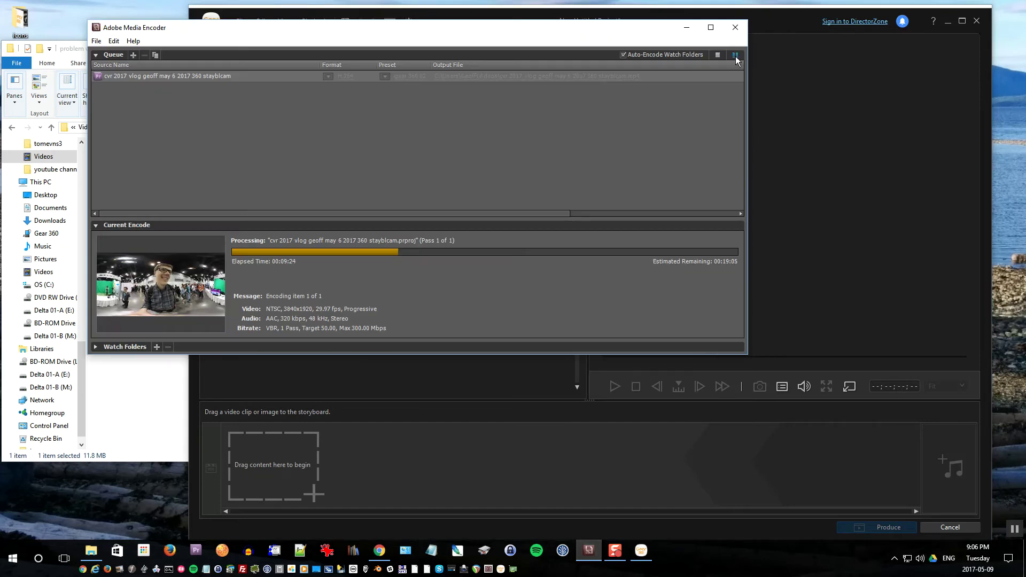
click(688, 27)
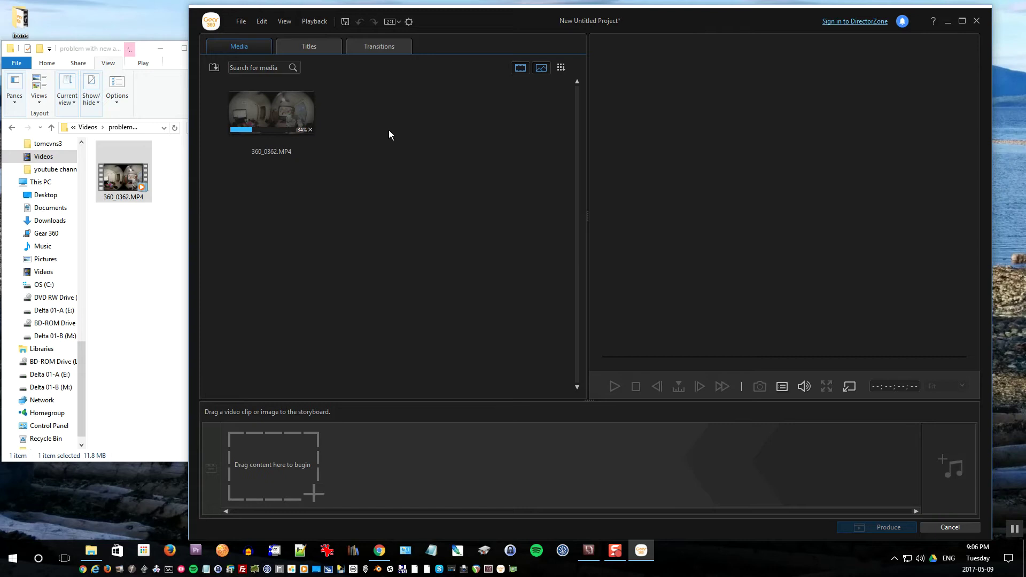
mouse_move(323, 131)
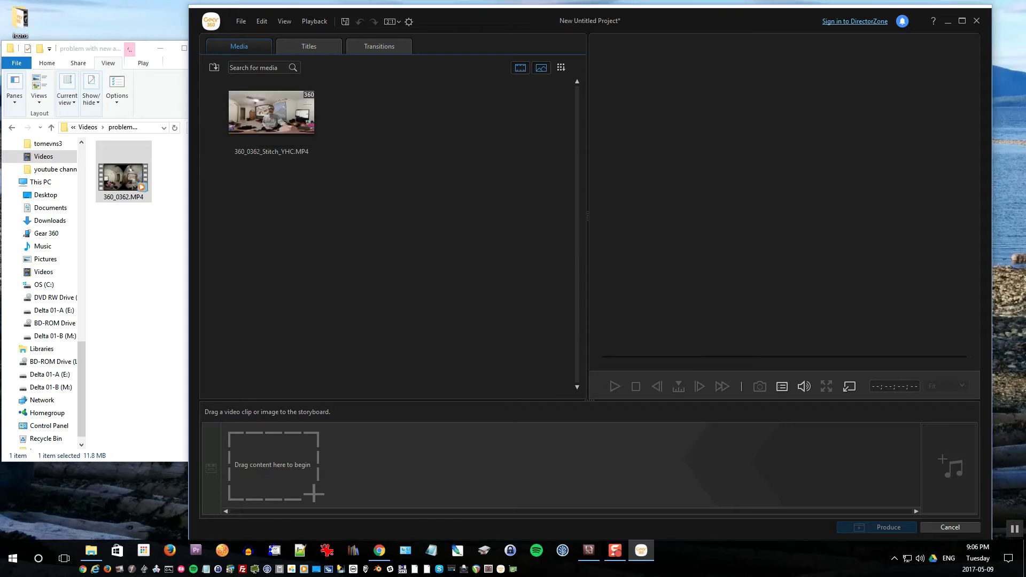
click(589, 551)
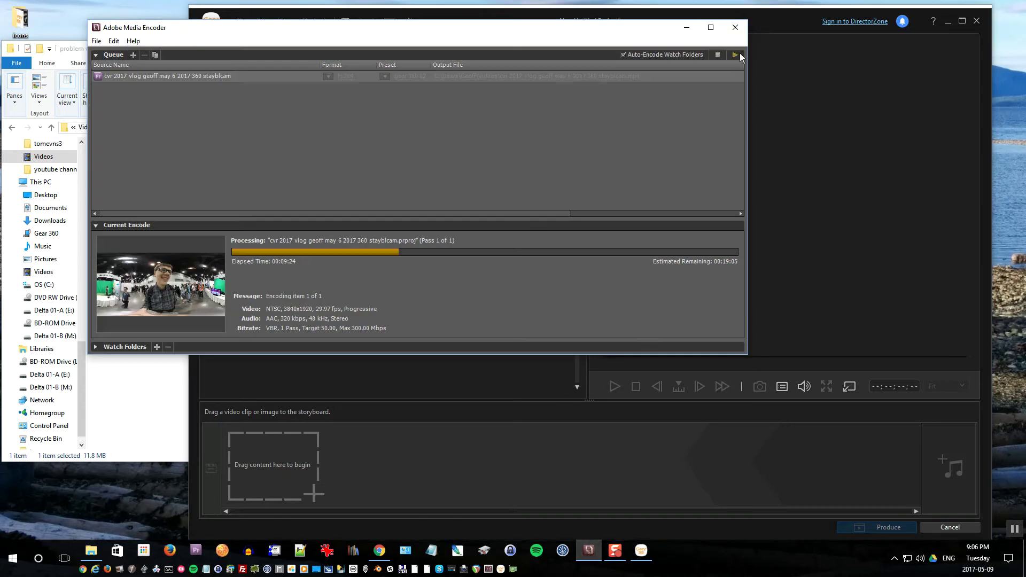
click(687, 29)
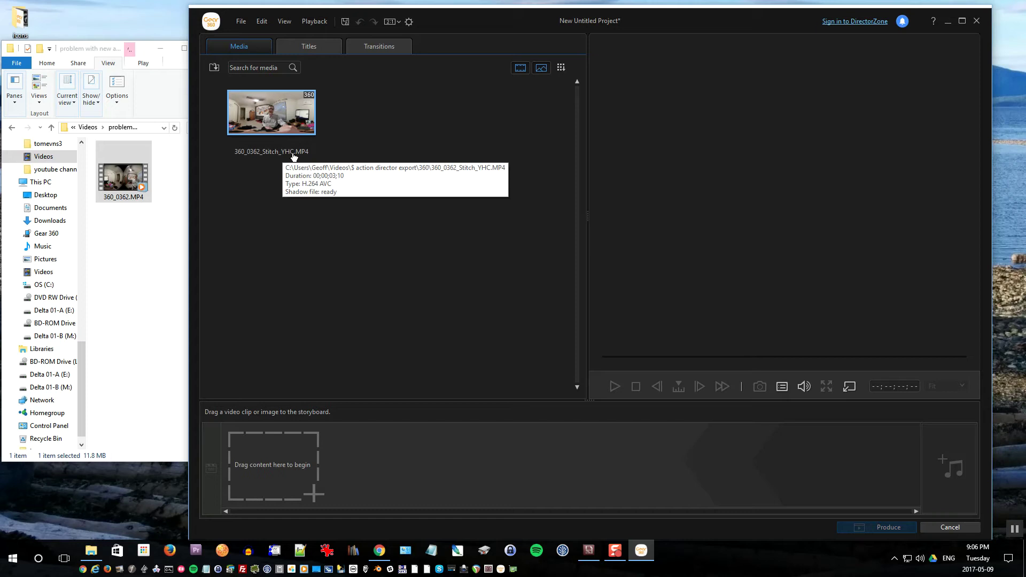
Step: Play the stitched clip 360_0362_Stitch_YHC.MP4 and look around its 360-degree preview
double_click(285, 124)
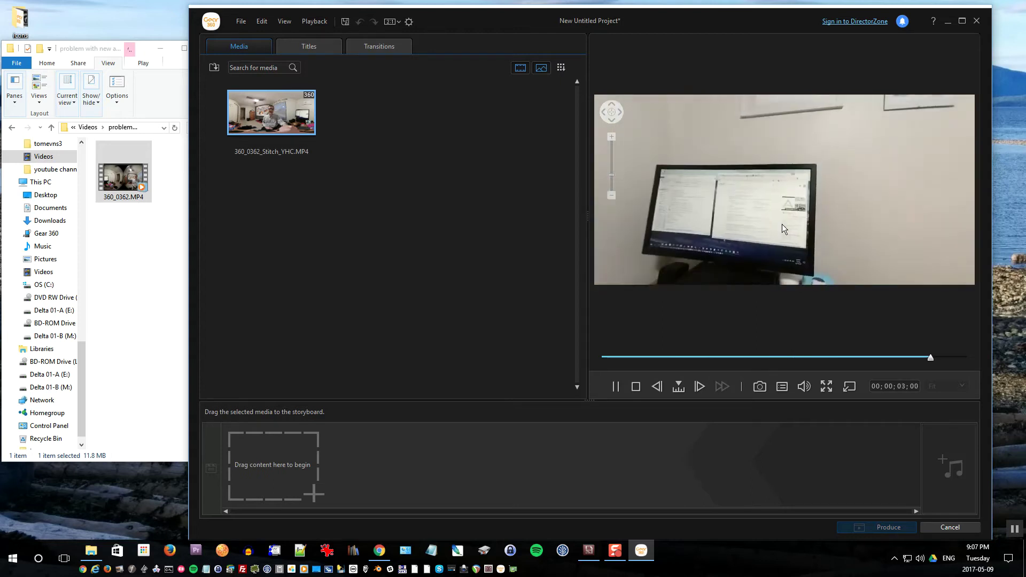
drag(789, 201, 821, 195)
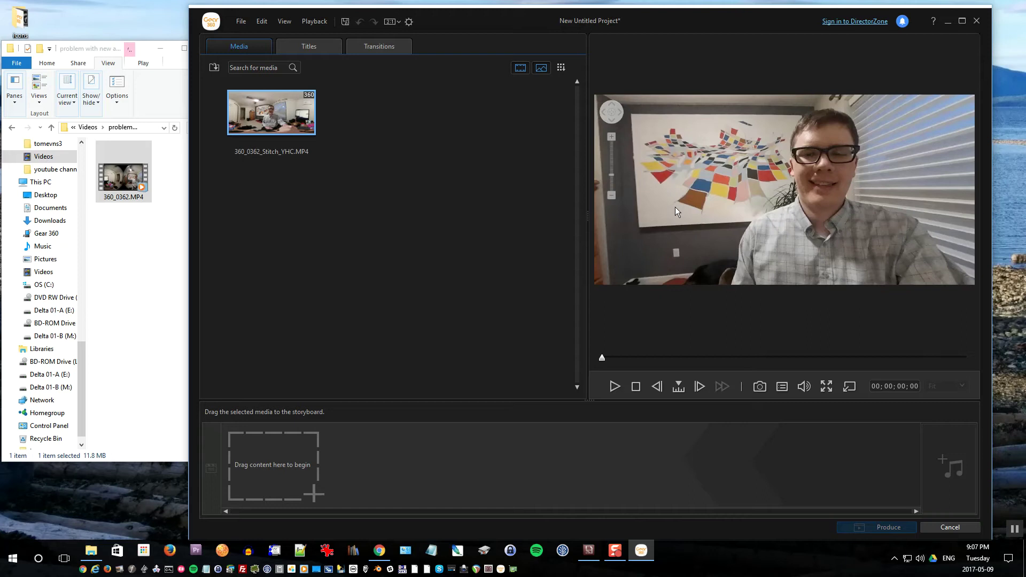
Step: Open the stitched clip's file location and move 360_0362_Stitch_YHC.MP4 into the "problem with new actiondirector tutorial" folder
right_click(261, 116)
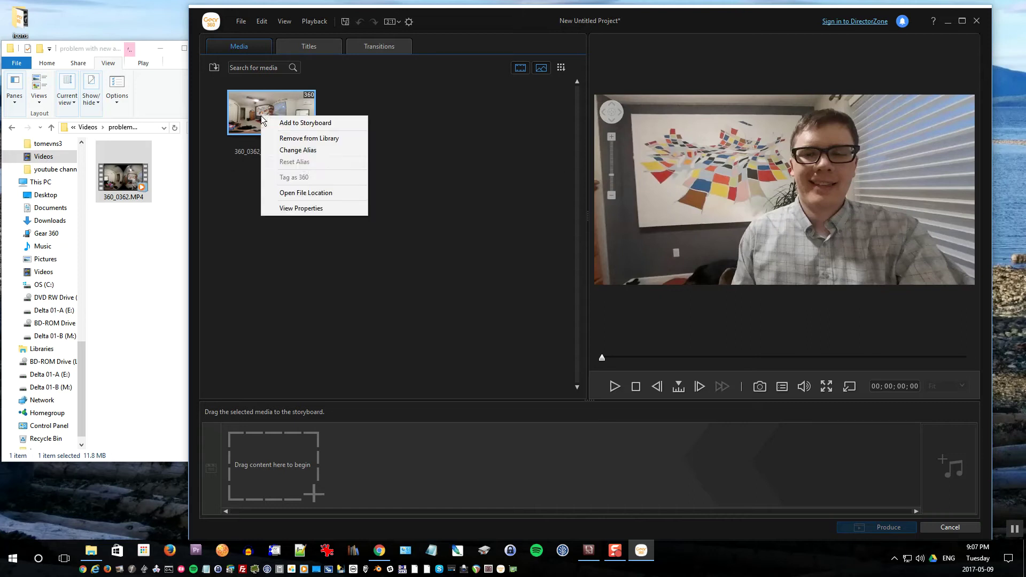
click(315, 194)
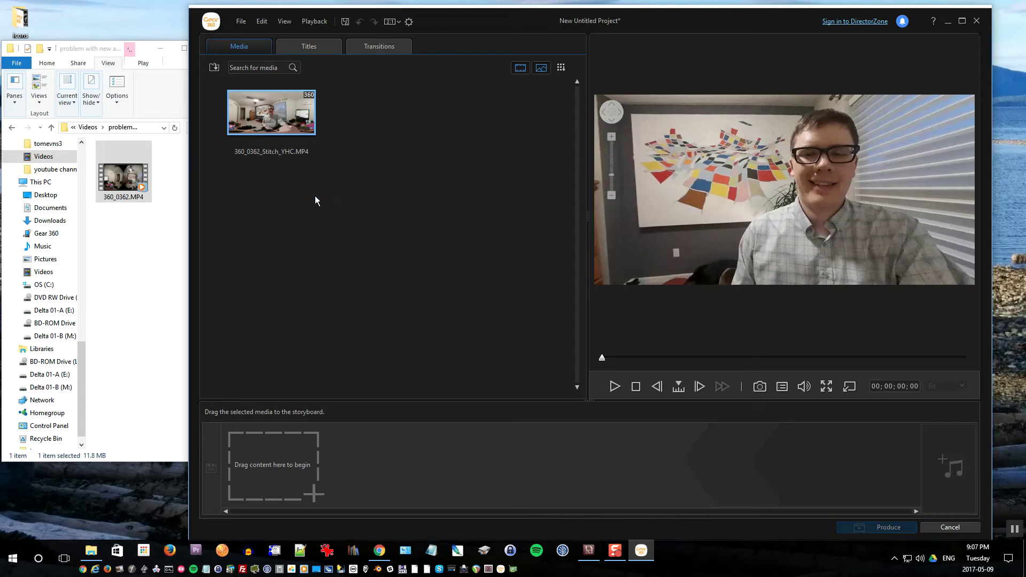
drag(84, 65, 402, 104)
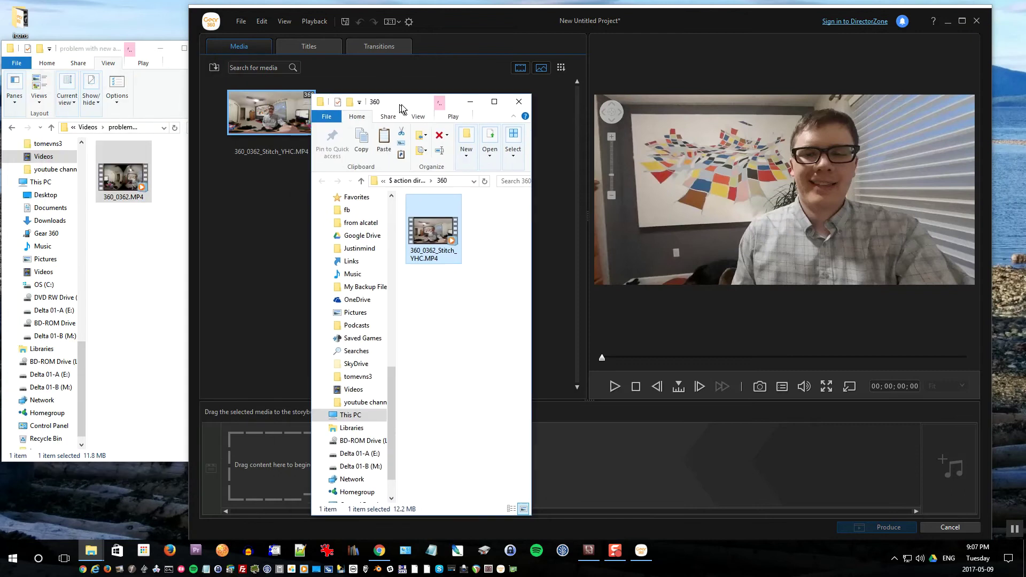
ctrl+click(452, 237)
drag(451, 237, 133, 261)
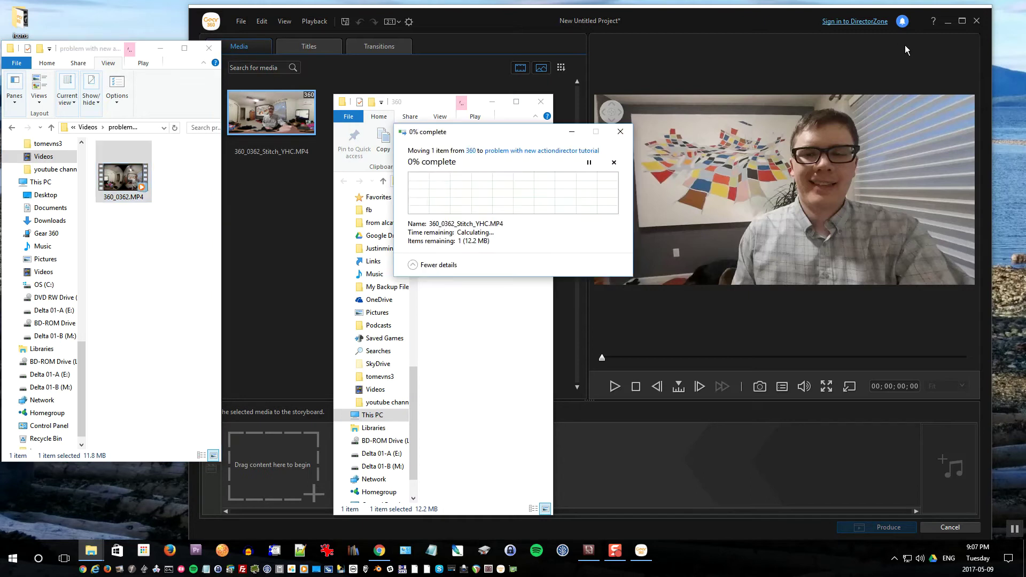
Step: Close ActionDirector without saving the project and retry moving the stitched file
click(977, 21)
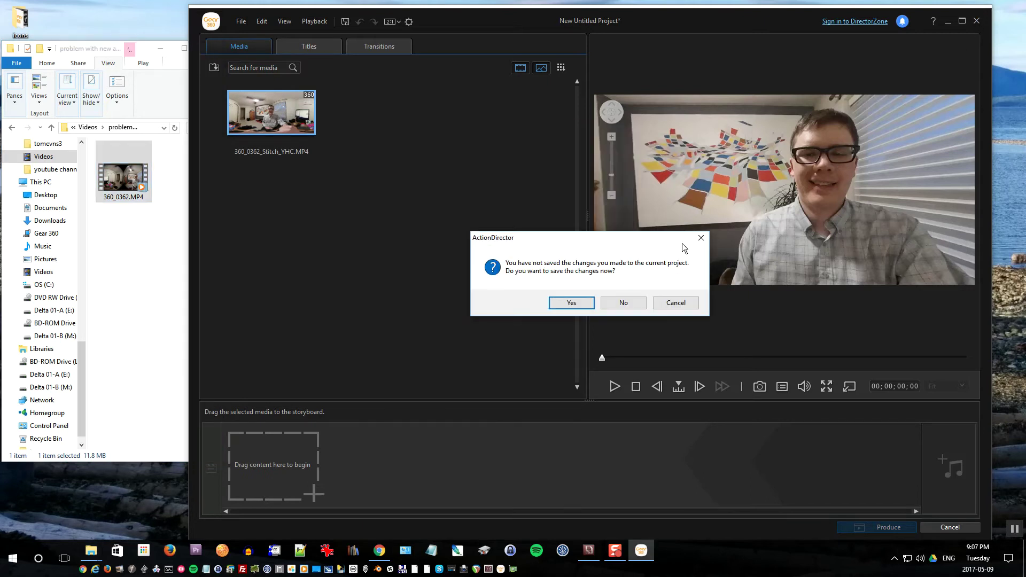
click(618, 305)
click(539, 225)
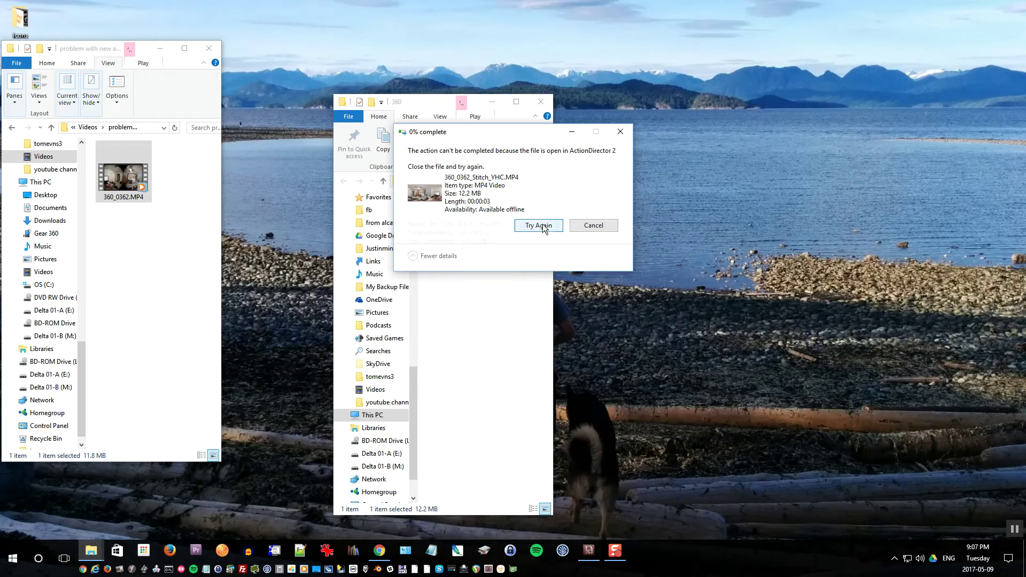
Step: Widen the "problem with new actiondirector tutorial" folder window and close the 360 folder window
click(193, 218)
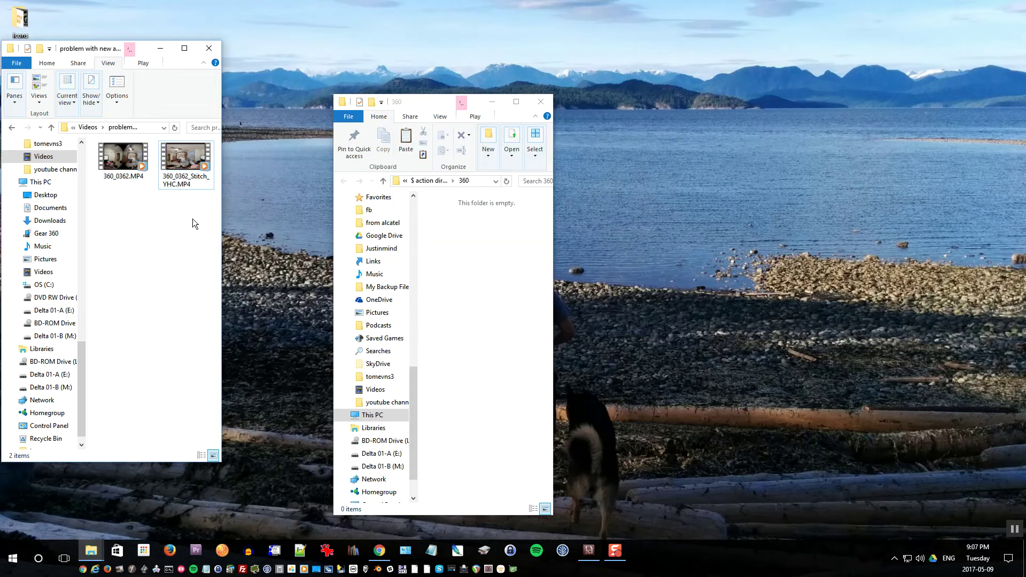
drag(223, 110, 418, 110)
click(540, 102)
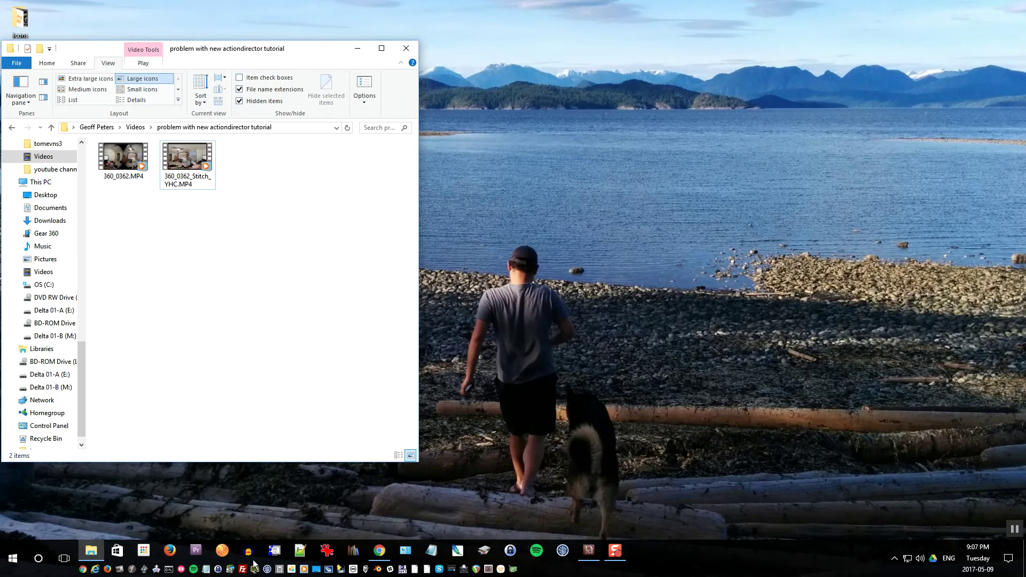
Step: Switch to Adobe Premiere Pro and create a project named "problem with new actiondirector tutorial" in the folder of the same name
click(200, 555)
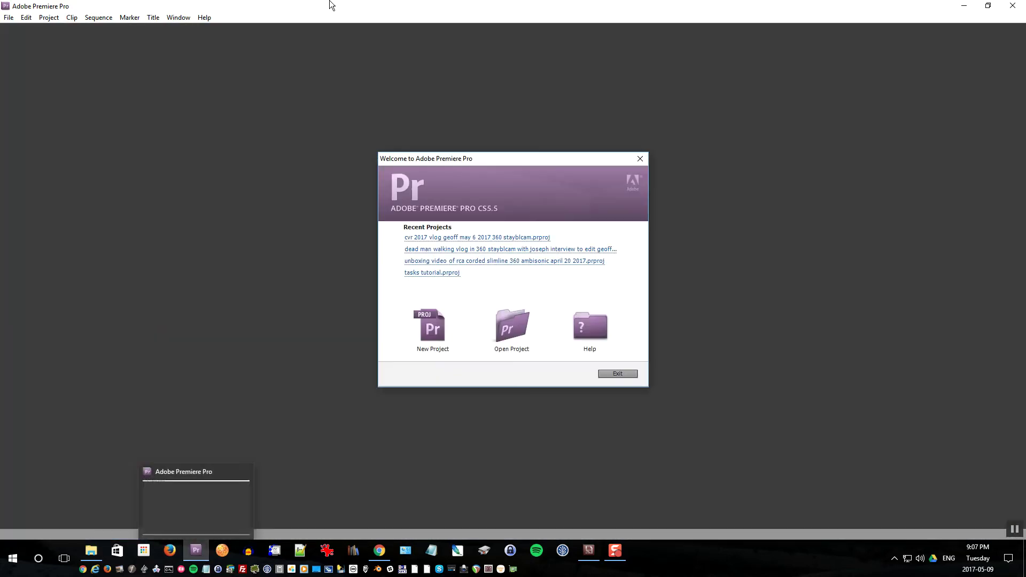
click(441, 326)
click(614, 361)
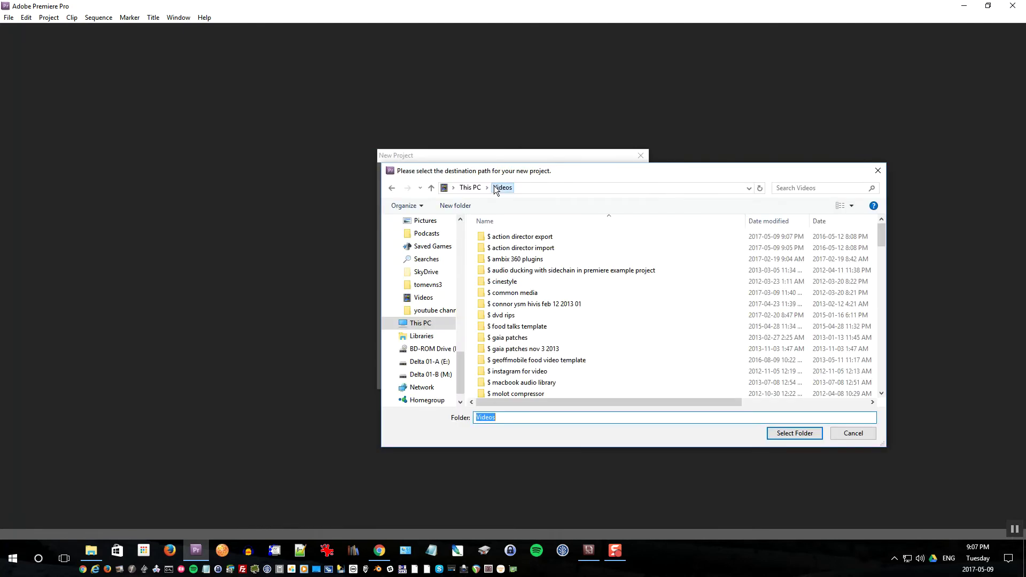
click(765, 221)
double_click(559, 246)
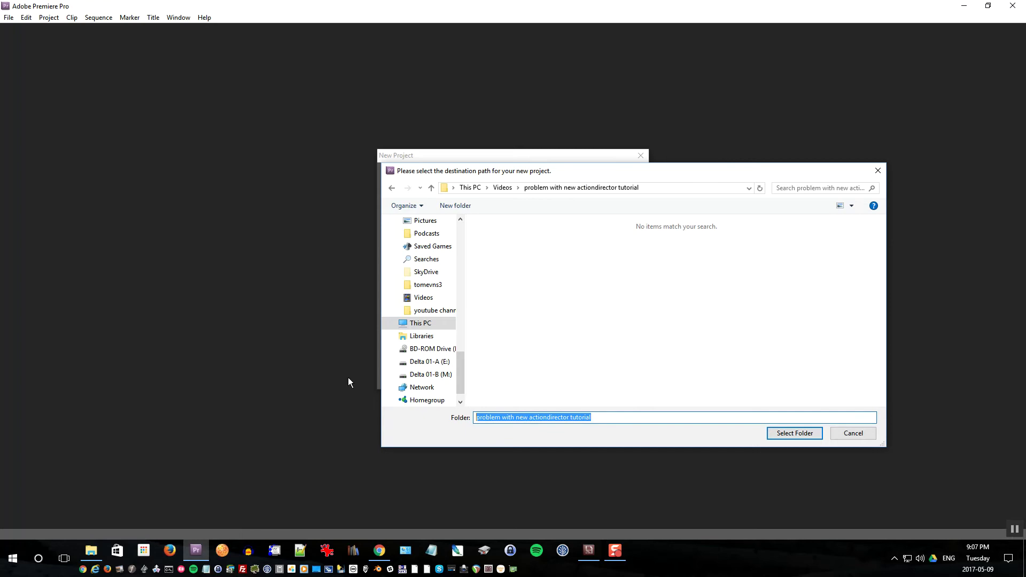
click(791, 433)
drag(438, 375, 378, 370)
text(problem with new actiondirector tutorial)
click(583, 375)
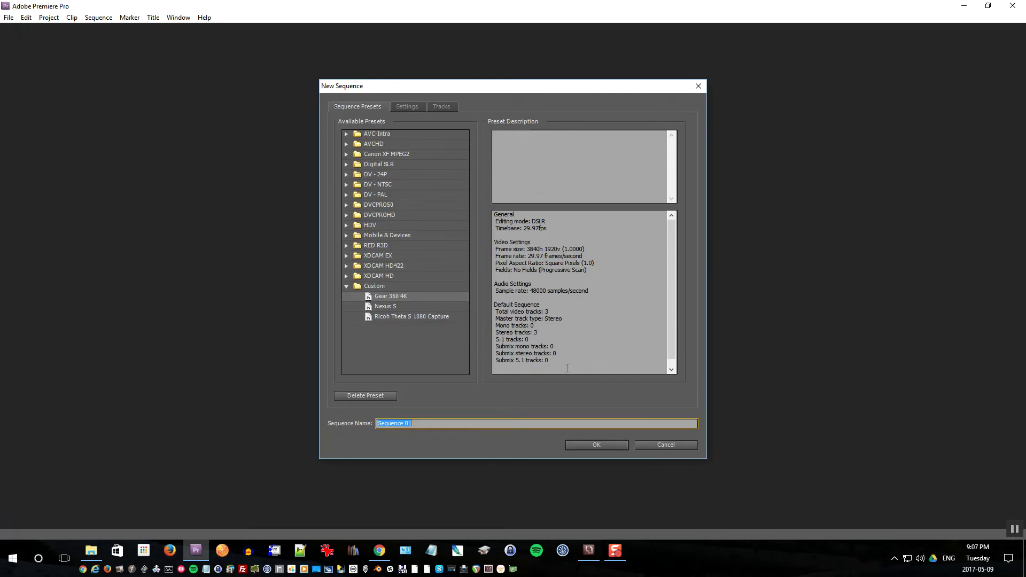
Step: Create a sequence from the custom Gear 360 4K preset, named "problem with new actiondirector tutorial"
click(391, 295)
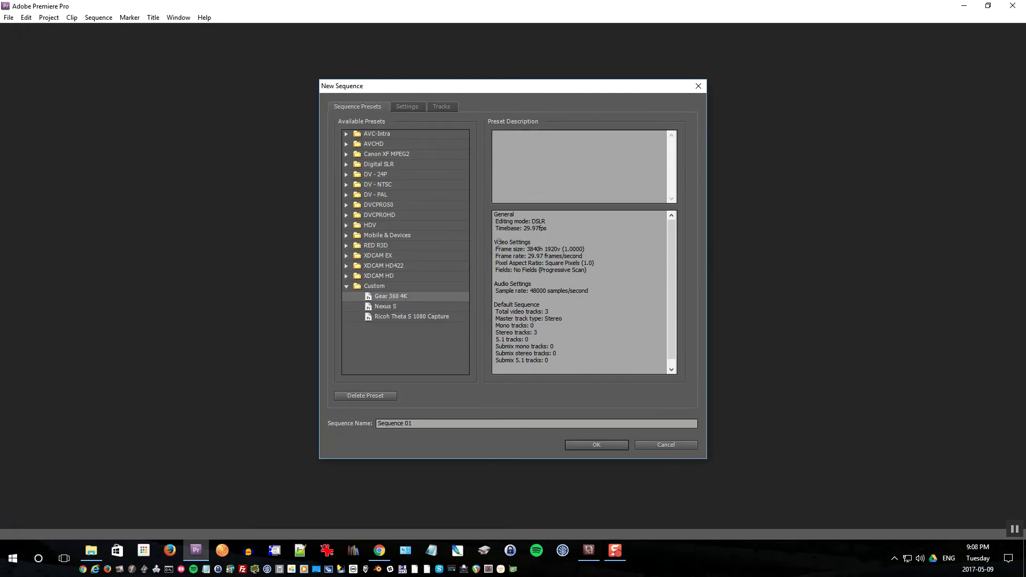
click(428, 426)
key(ctrl+a)
text(problem with new actiondirector tutorial)
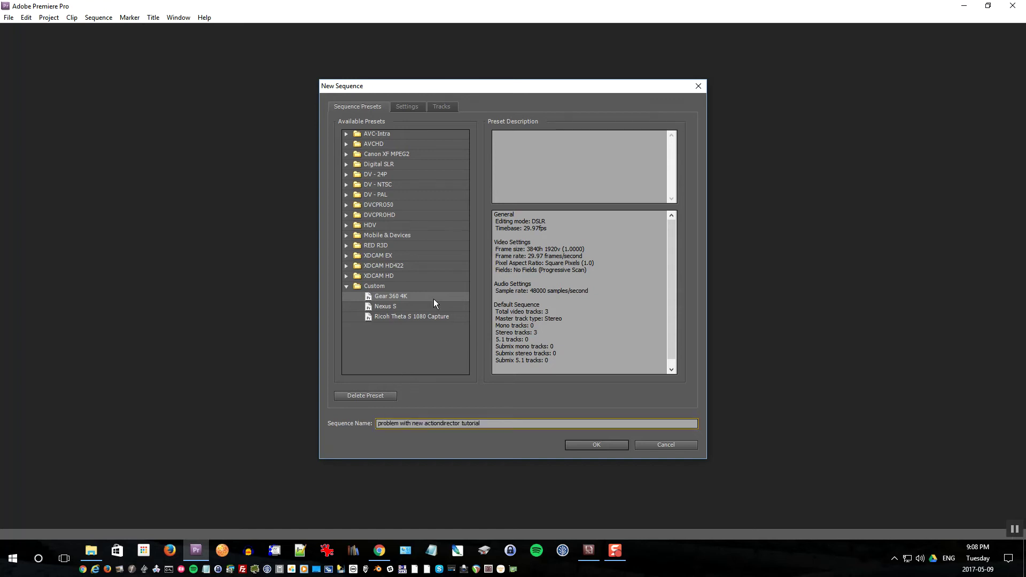
click(607, 448)
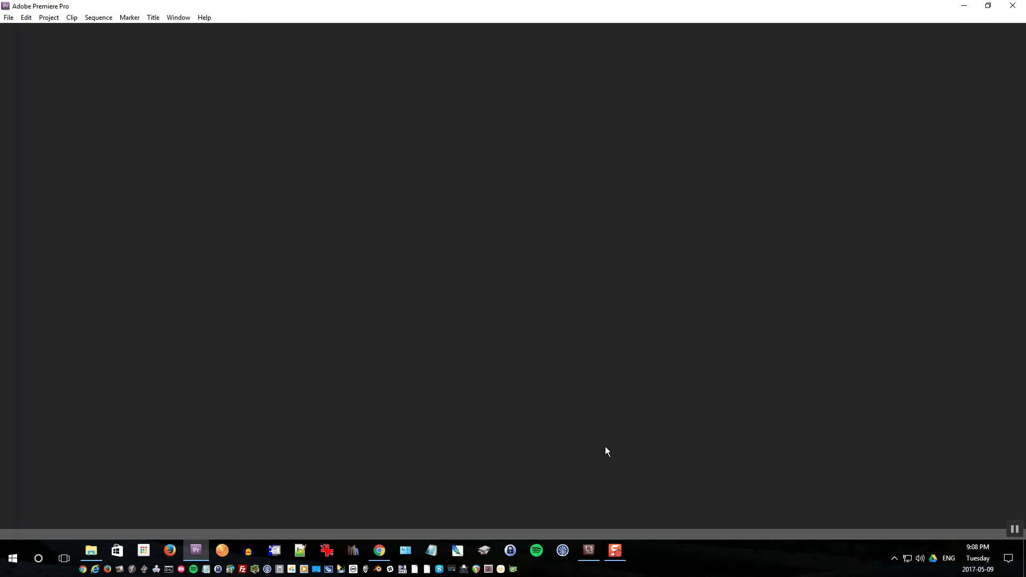
Step: Bring up the tutorial folder window and arrange it beside a restored, non-maximized Premiere Pro window
click(91, 551)
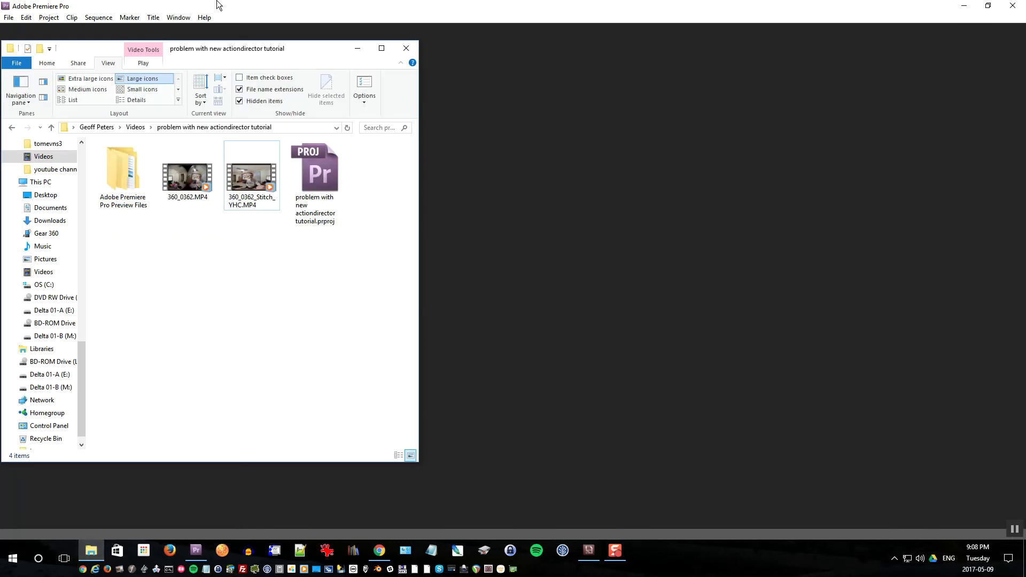
drag(218, 44, 800, 45)
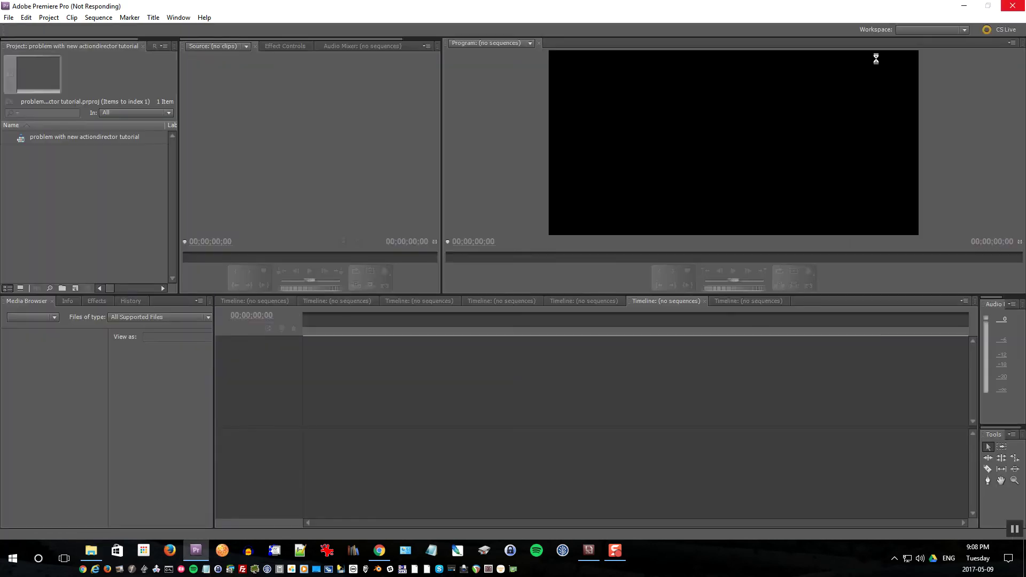
click(986, 6)
drag(853, 44, 888, 43)
Step: Try to import 360_0362_Stitch_YHC.MP4 from the tutorial folder into the Premiere Pro project
click(869, 173)
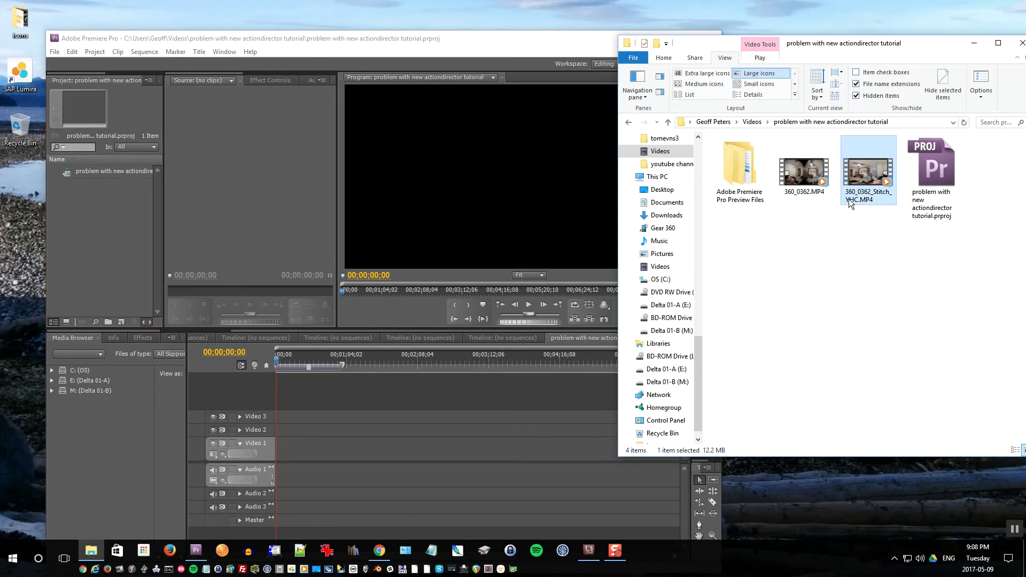
drag(870, 169, 85, 216)
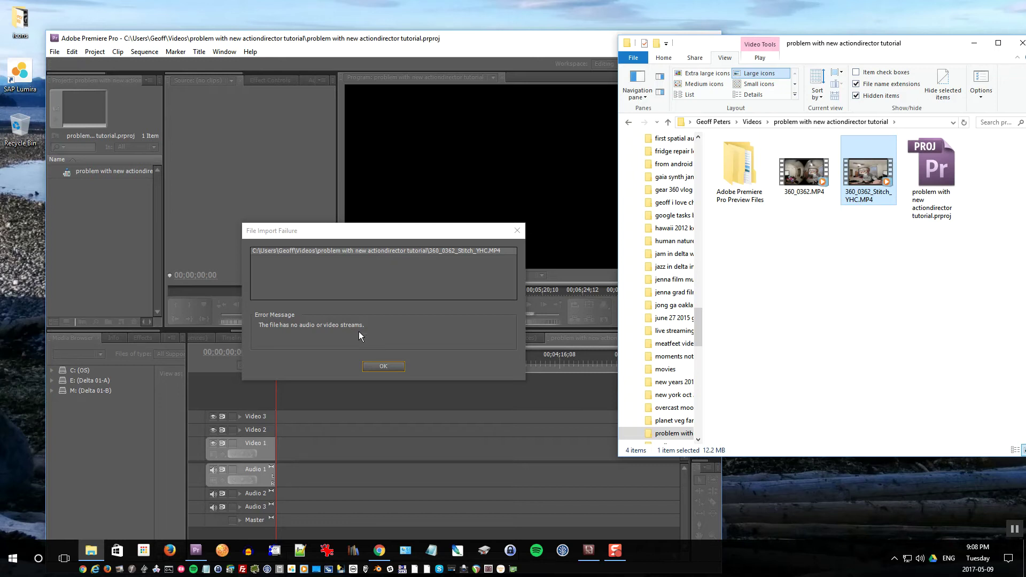
click(376, 370)
click(376, 369)
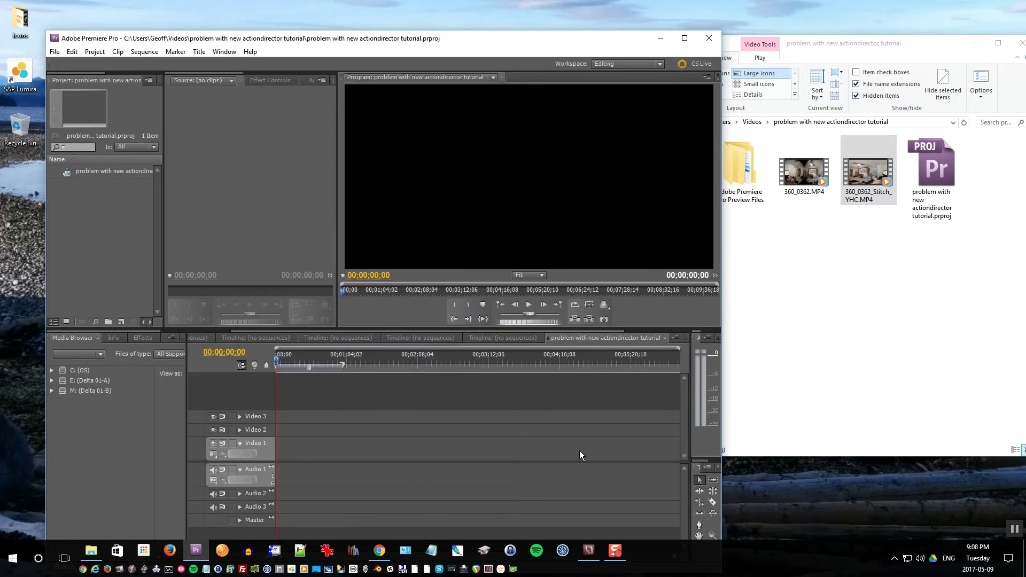
click(780, 354)
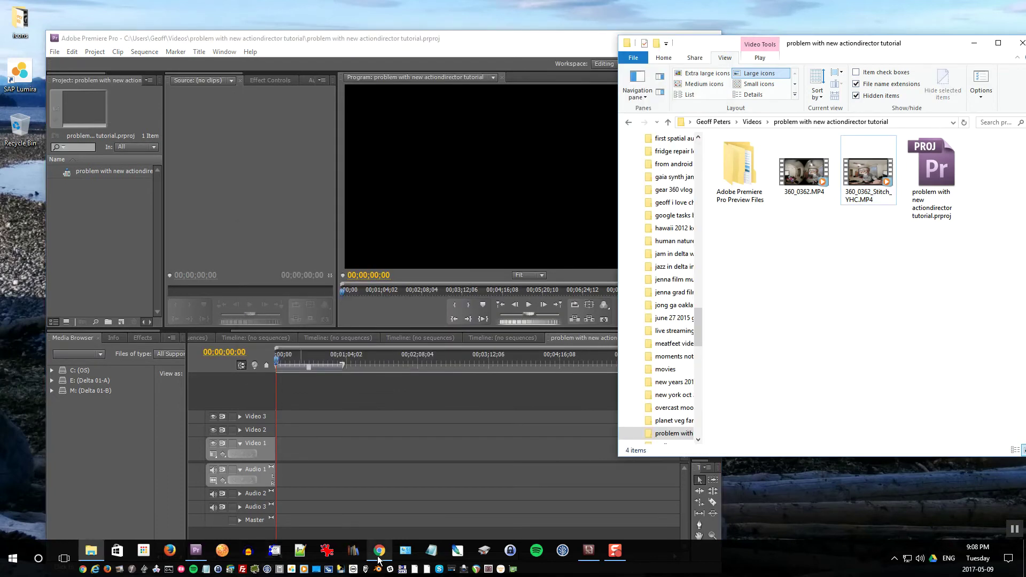
Step: Switch to Firefox, search the web for "ffmpeg" and open the ffmpeg.org site
click(169, 551)
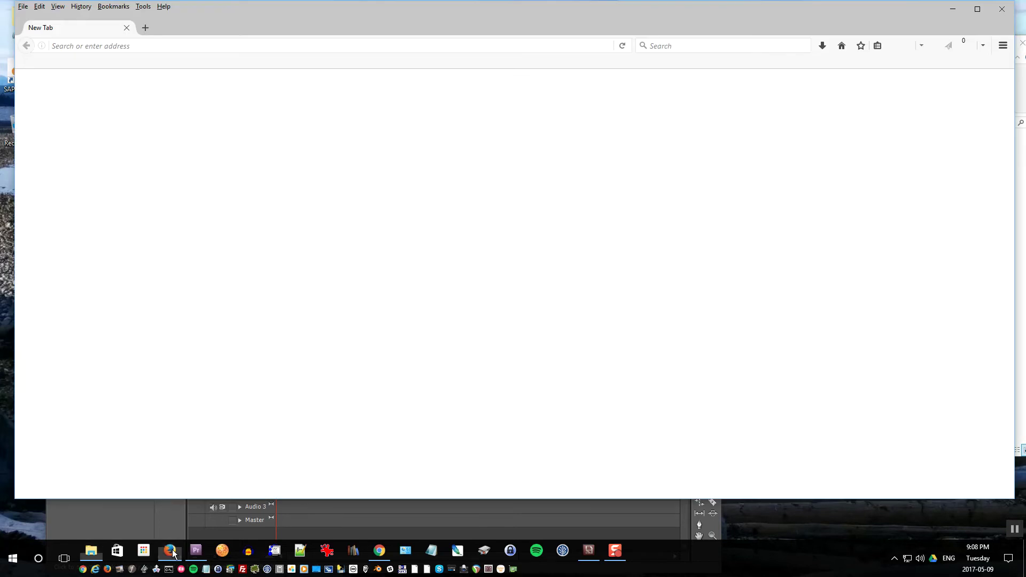
click(147, 27)
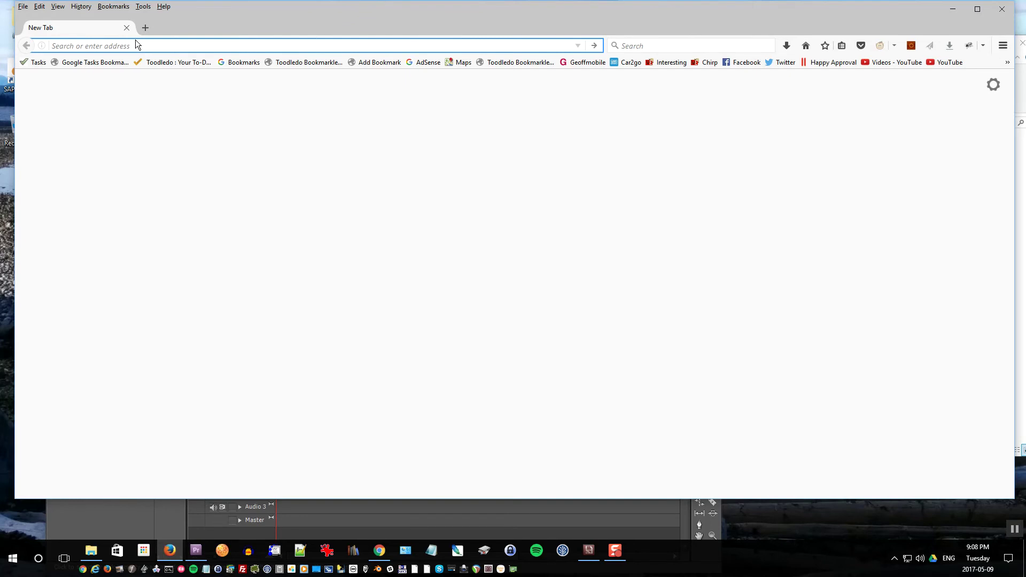
click(641, 46)
text(ffmpeg)
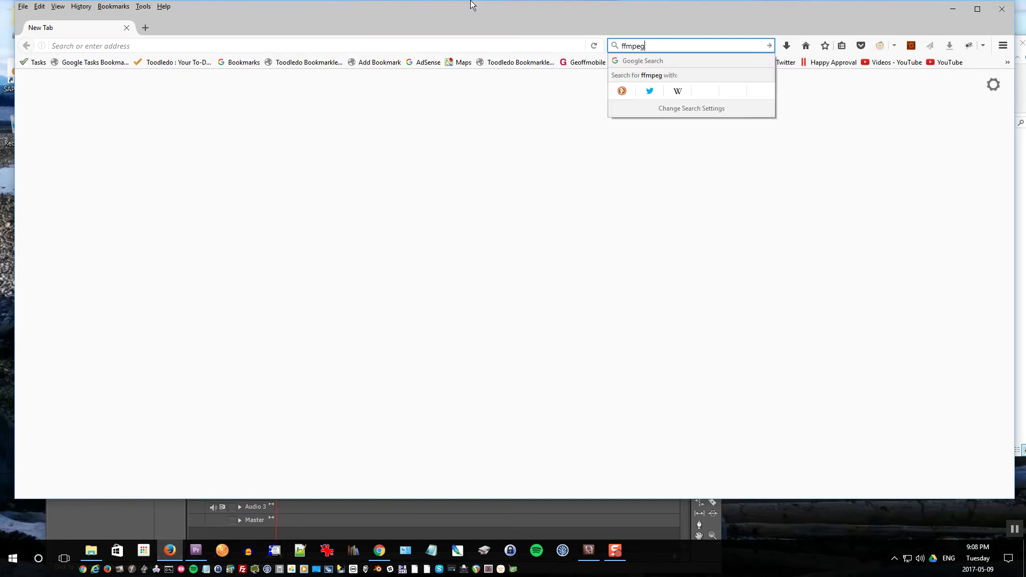
key(Return)
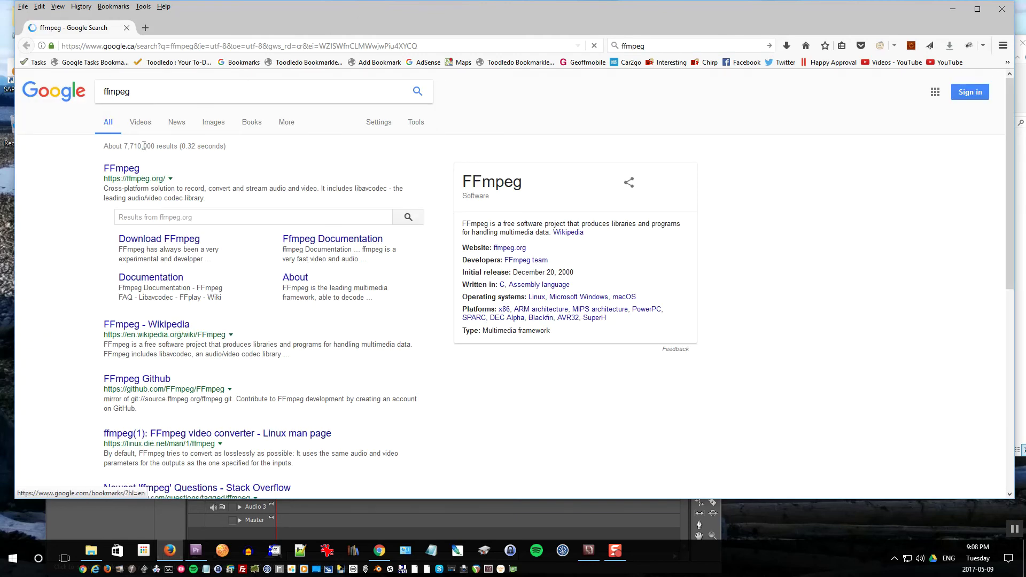
click(122, 169)
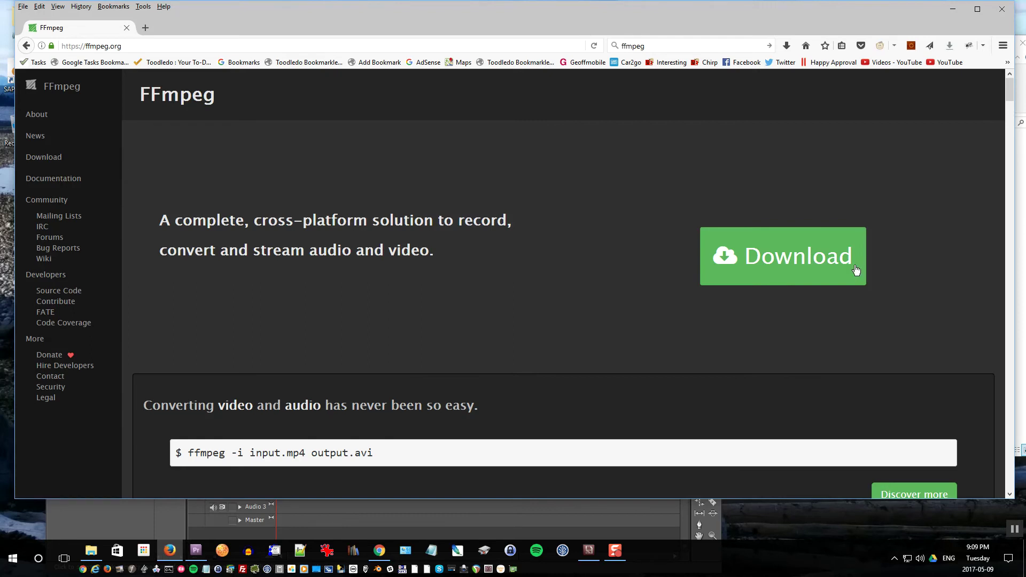
Step: Go to the FFmpeg download page and open the Windows builds page
click(797, 256)
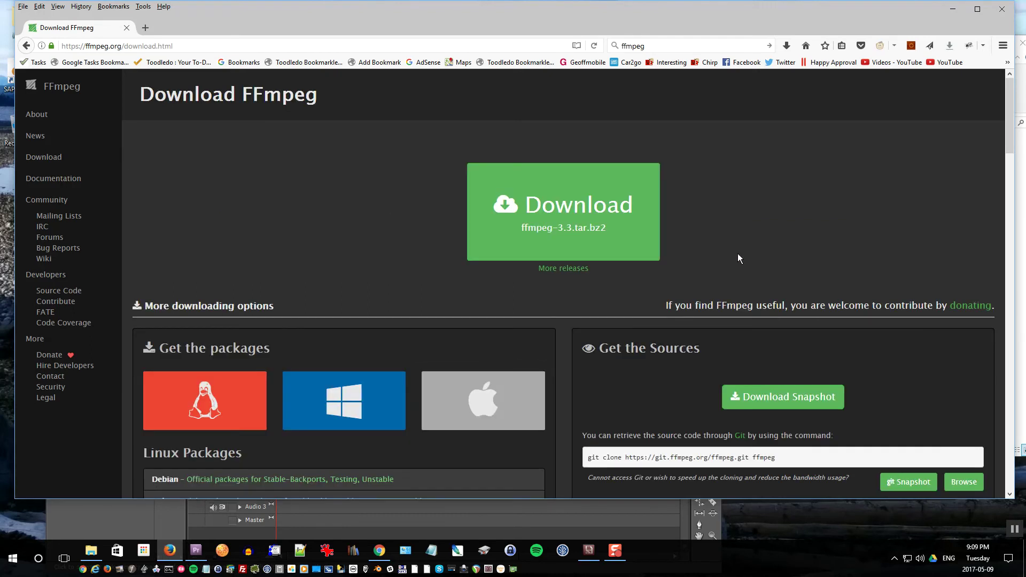
click(345, 406)
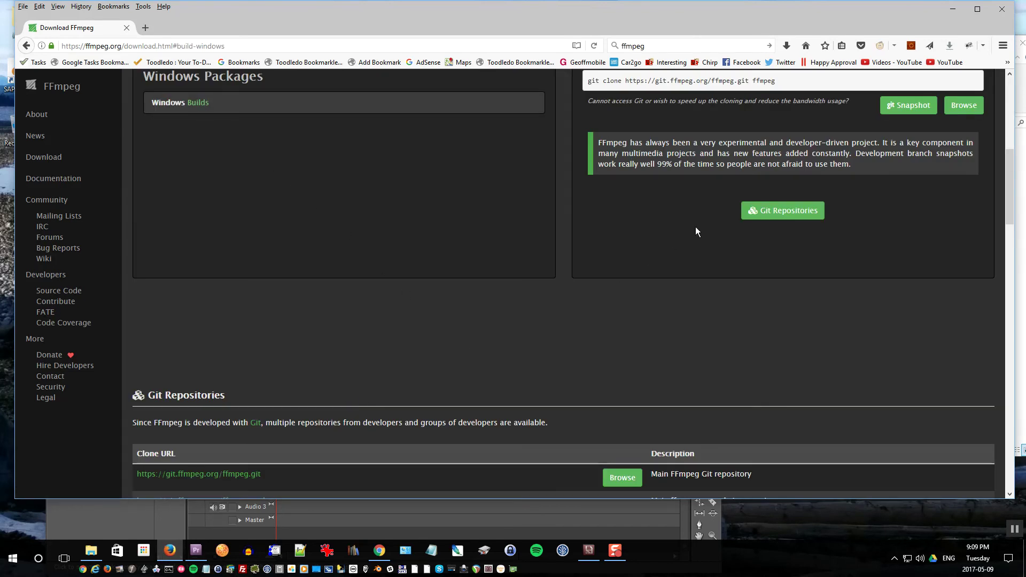
click(231, 111)
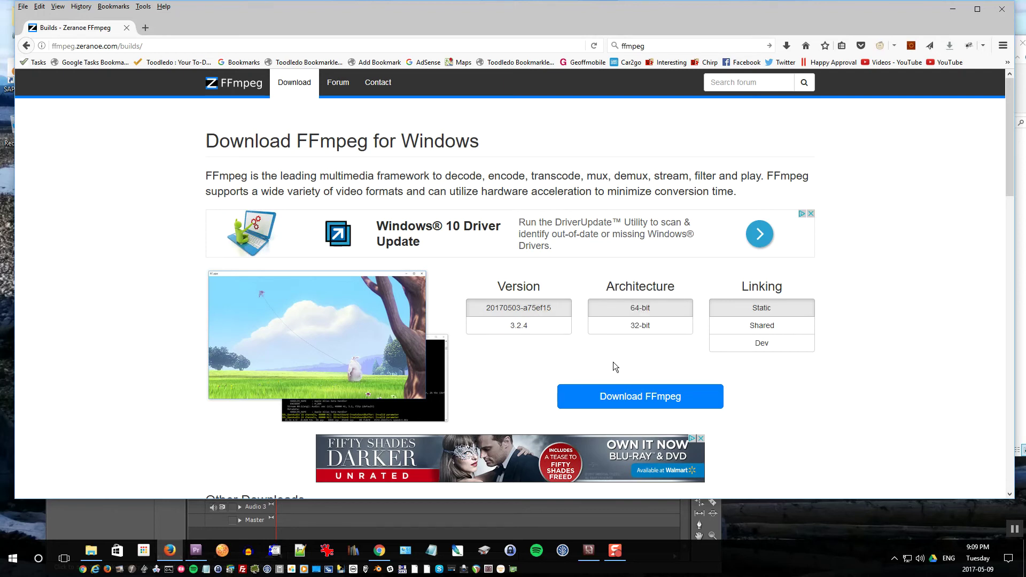
Step: Download the 64-bit static FFmpeg build 20170503-a75ef15 and save the zip in the "problem with new actiondirector tutorial" folder
click(630, 401)
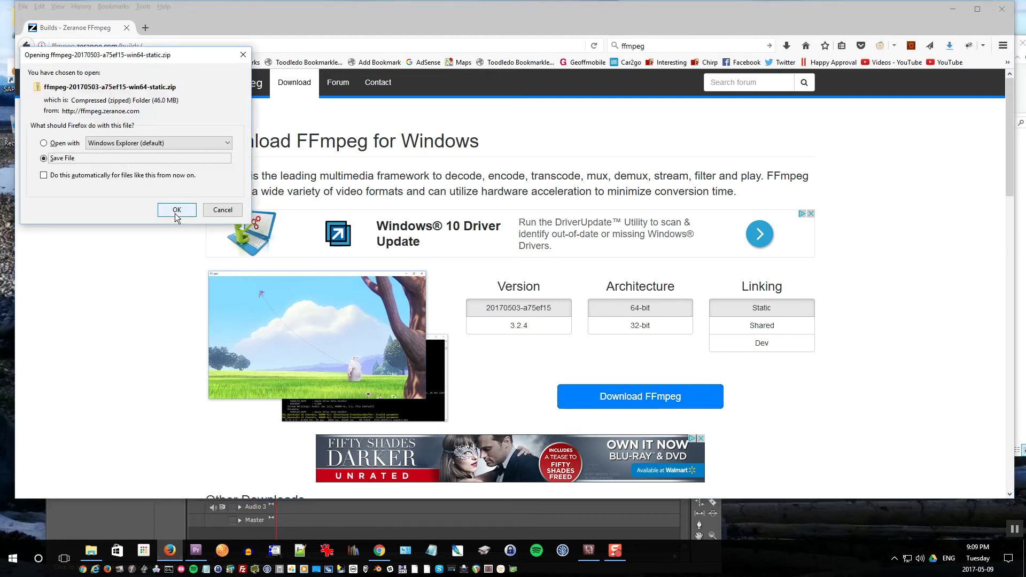
click(174, 210)
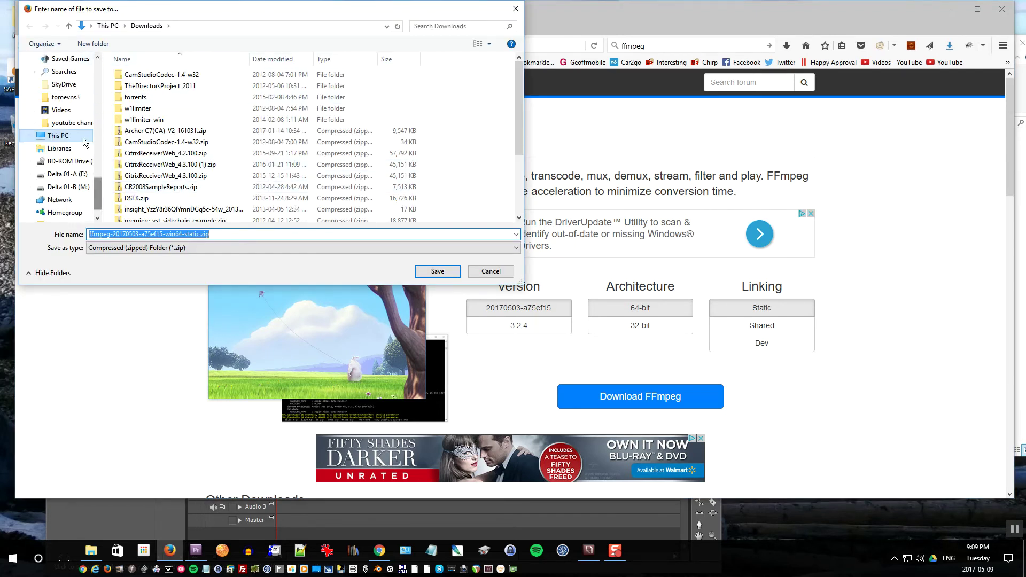
click(78, 114)
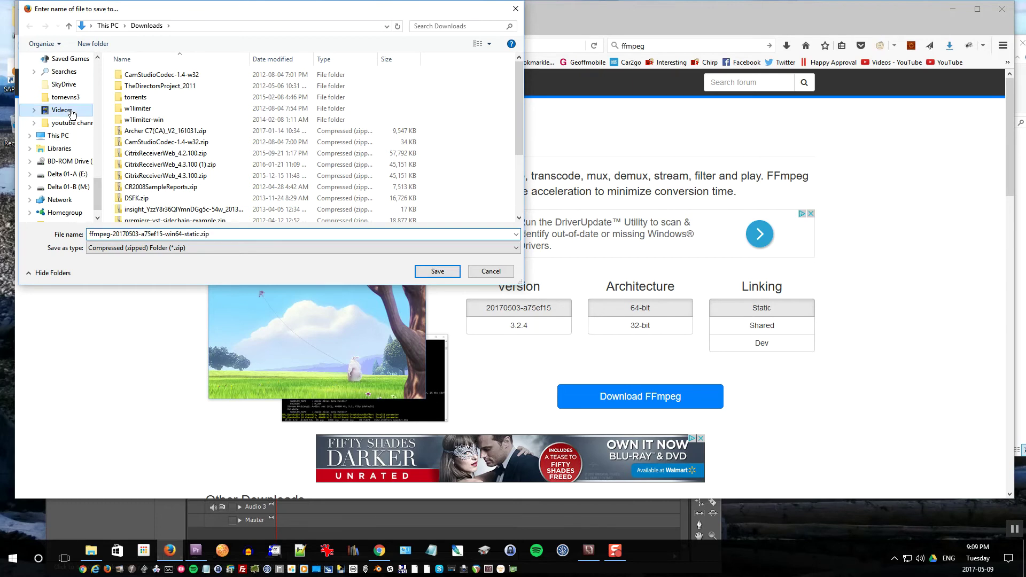
click(219, 98)
double_click(219, 97)
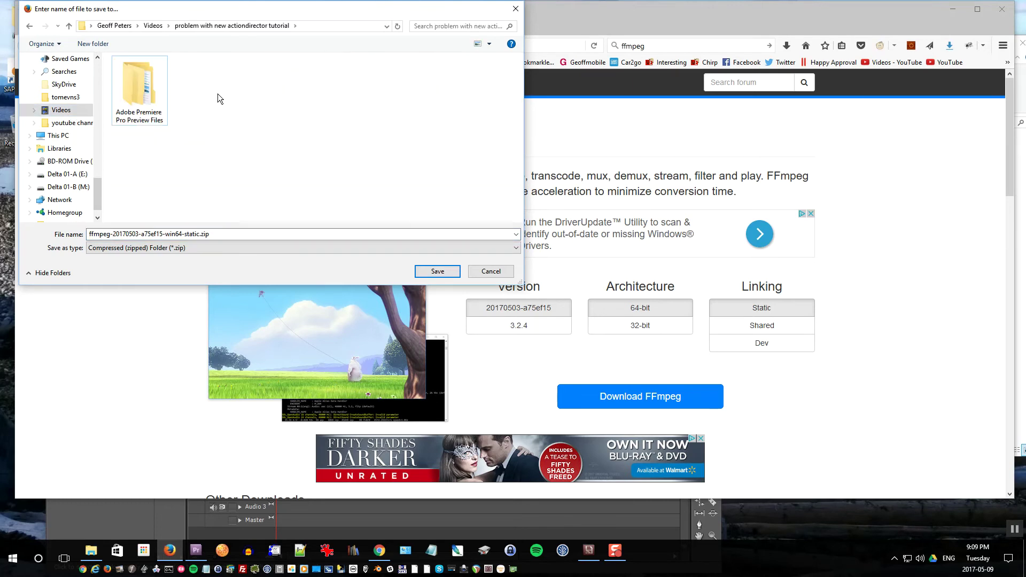
click(444, 271)
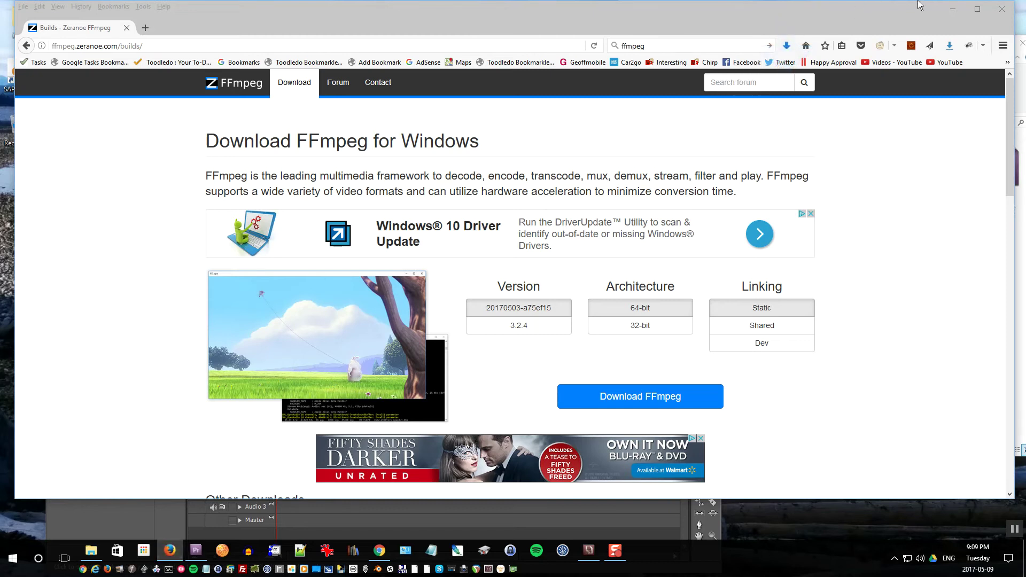
Step: Check the FFmpeg zip's download status and minimize Firefox
click(788, 47)
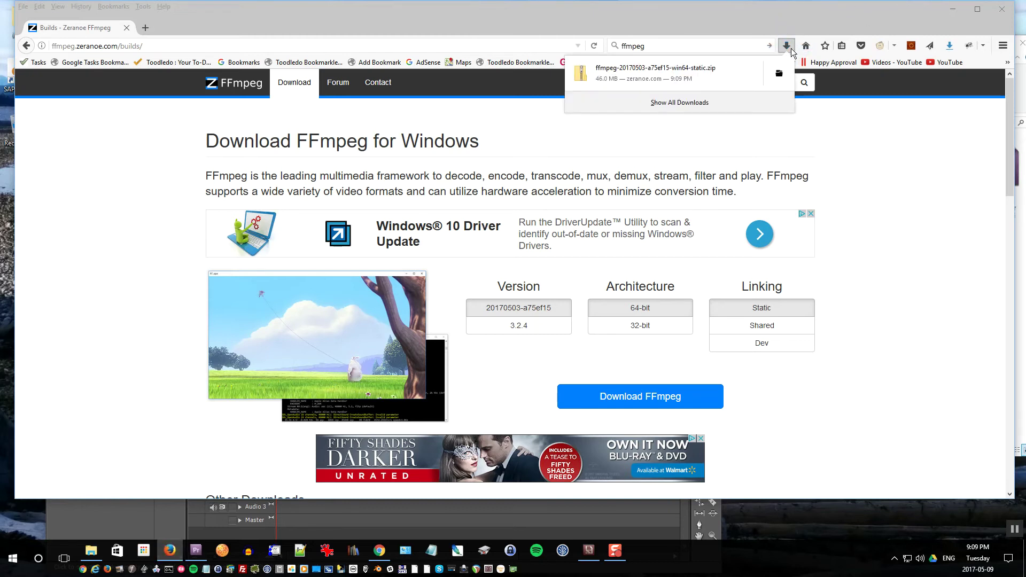
click(855, 27)
click(963, 10)
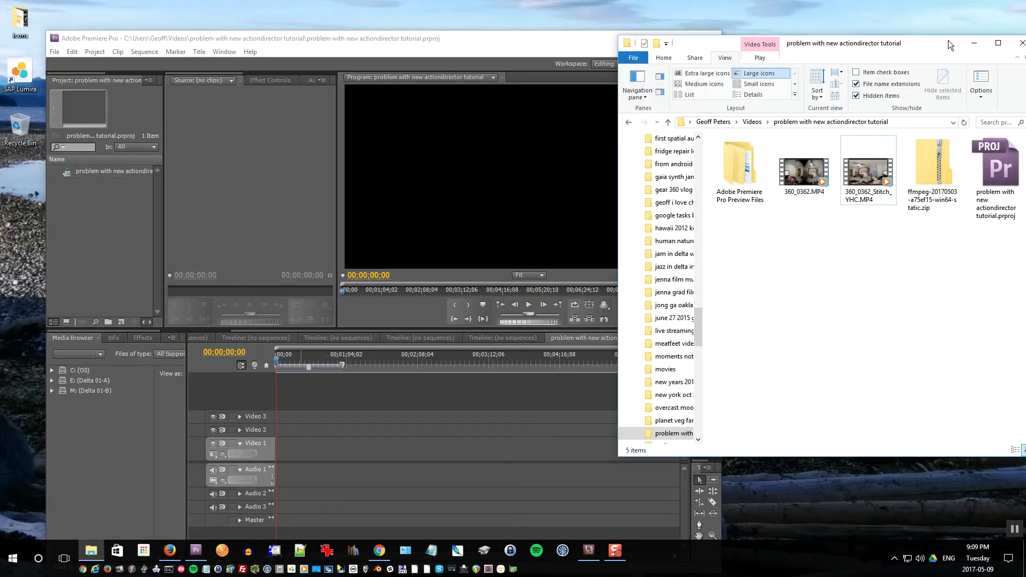
Step: Extract ffmpeg-20170503-a75ef15-win64-static.zip inside the tutorial folder
drag(948, 43, 820, 42)
right_click(810, 169)
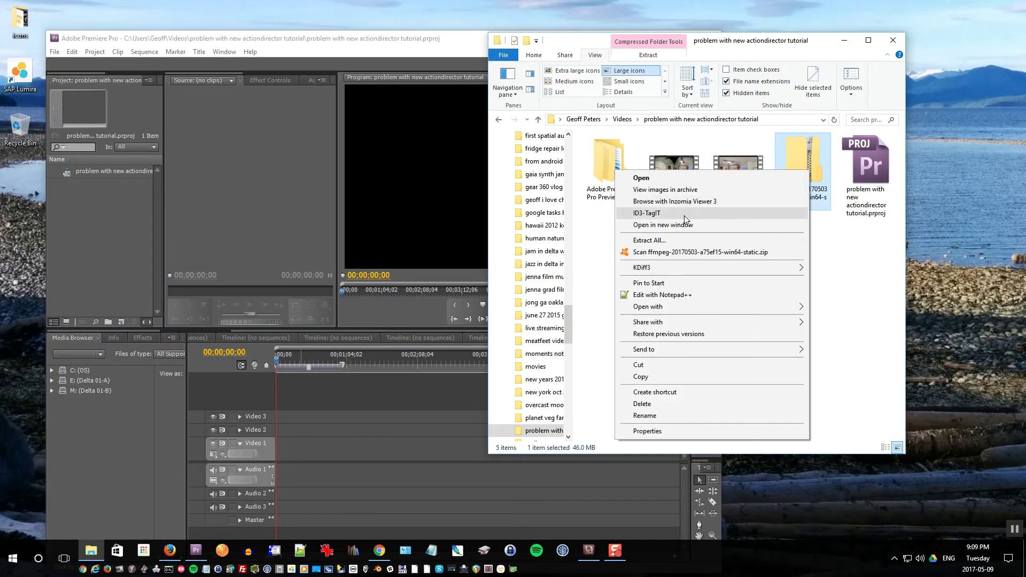
click(698, 241)
click(435, 255)
click(615, 377)
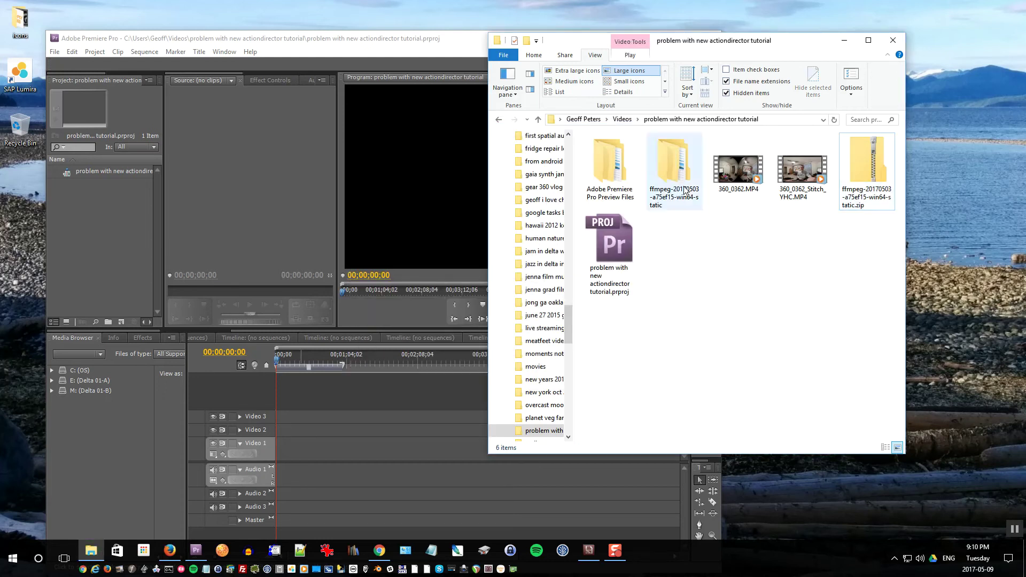
Step: Copy ffmpeg.exe from the extracted build's bin folder into the "problem with new actiondirector tutorial" folder
double_click(672, 163)
double_click(624, 156)
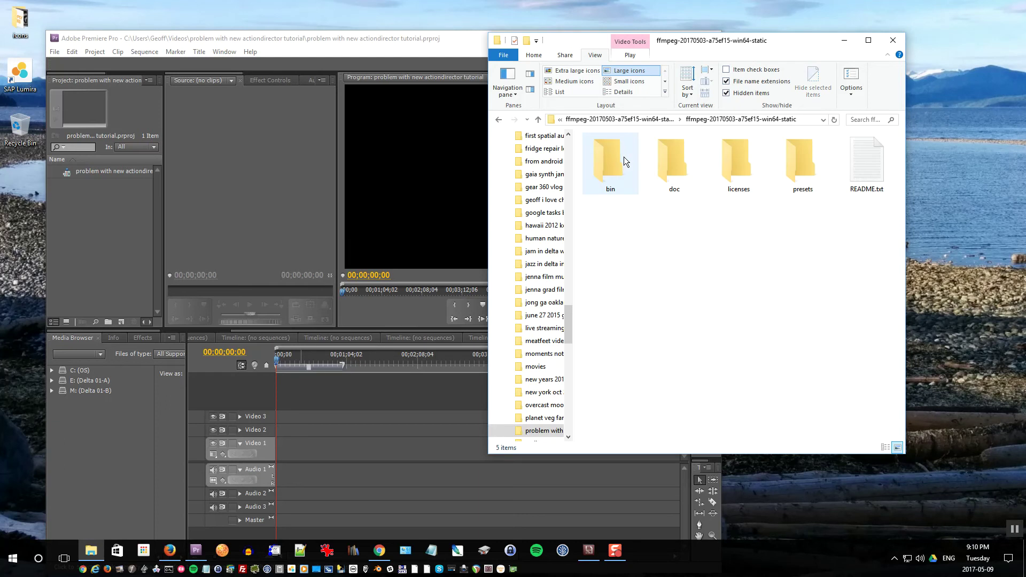
double_click(621, 156)
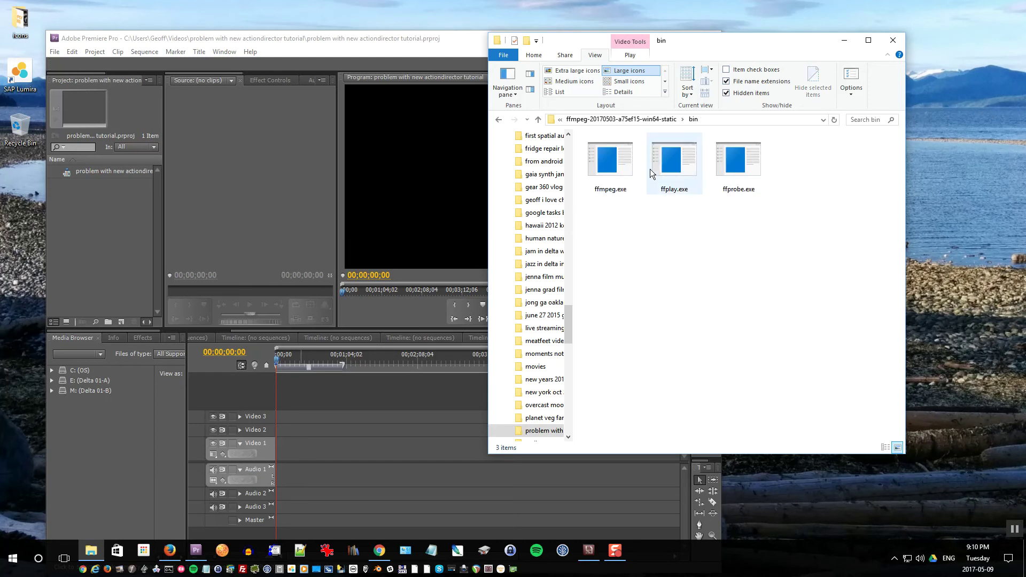
click(614, 164)
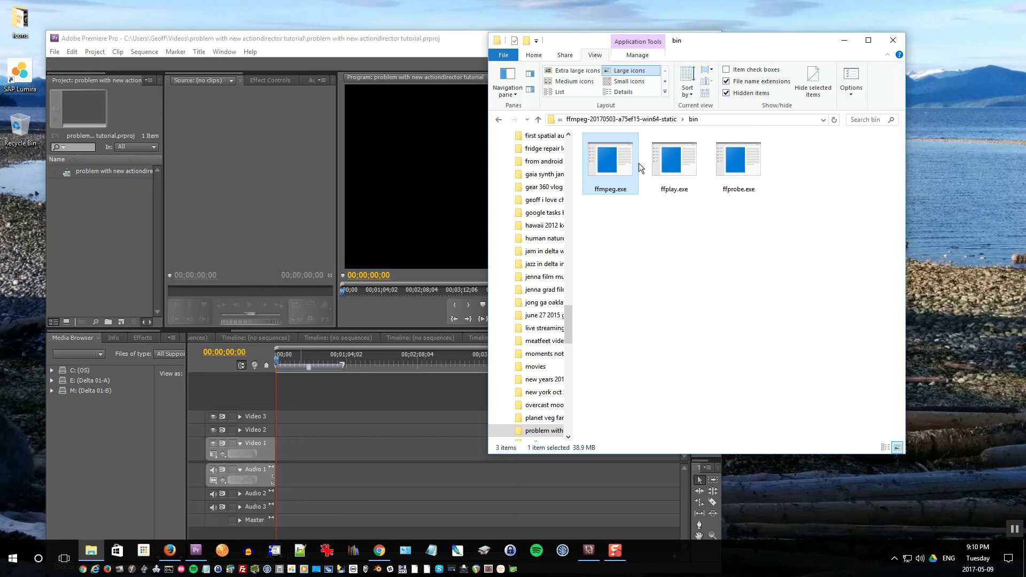
click(628, 124)
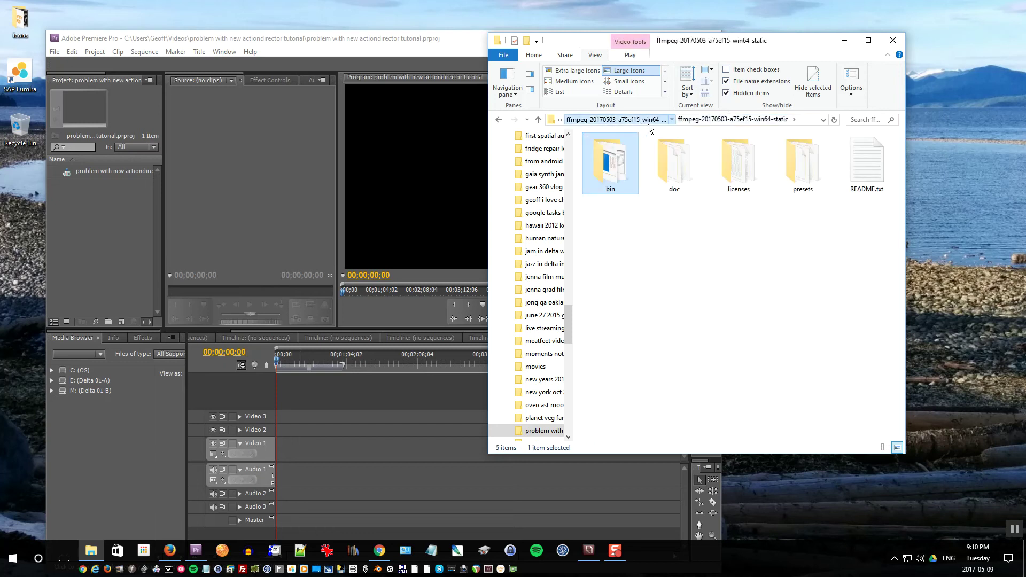
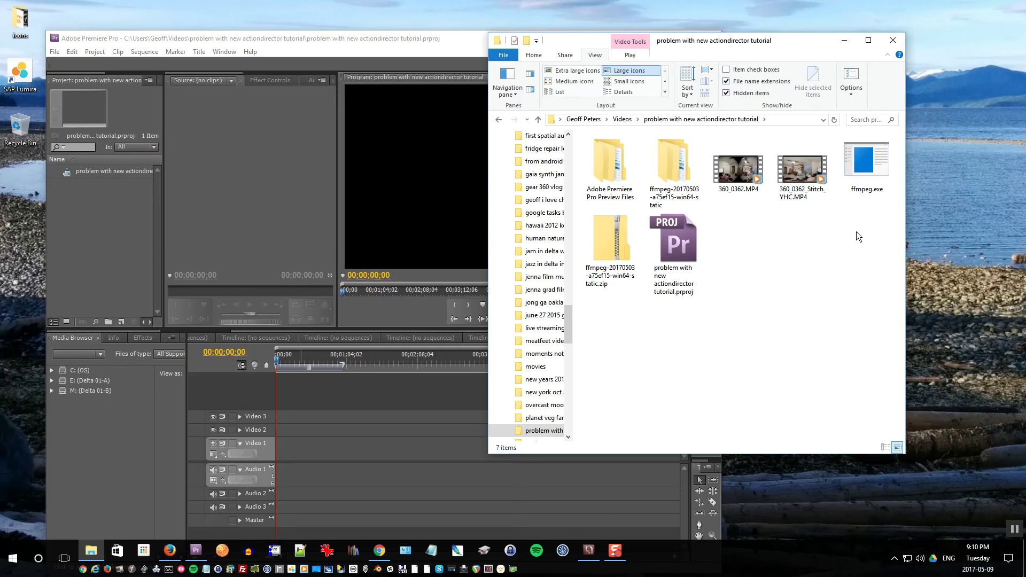
Step: Copy process.bat from the cvr 2017 vlog folder in Videos into the "problem with new actiondirector tutorial" folder
click(620, 120)
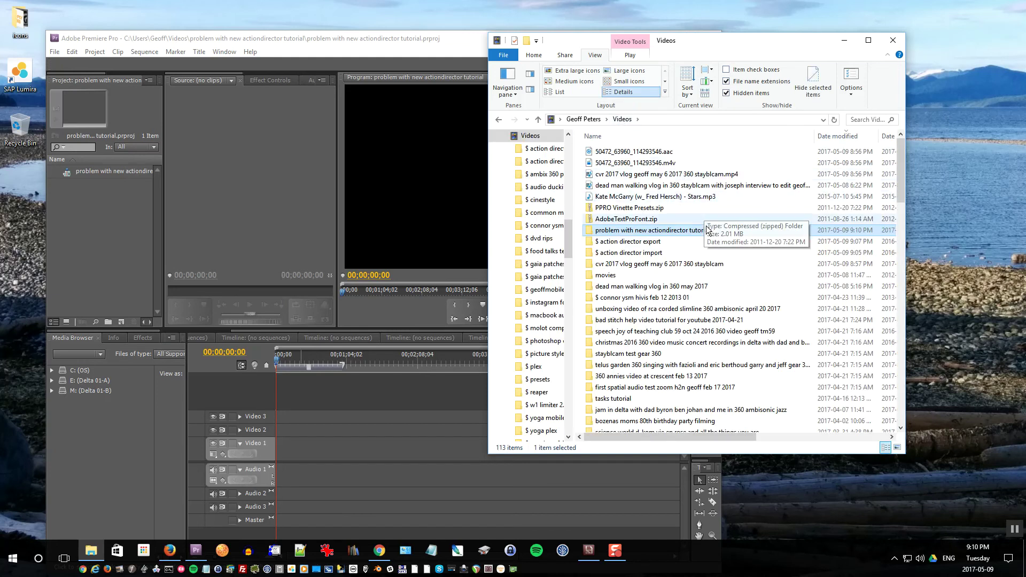
double_click(700, 267)
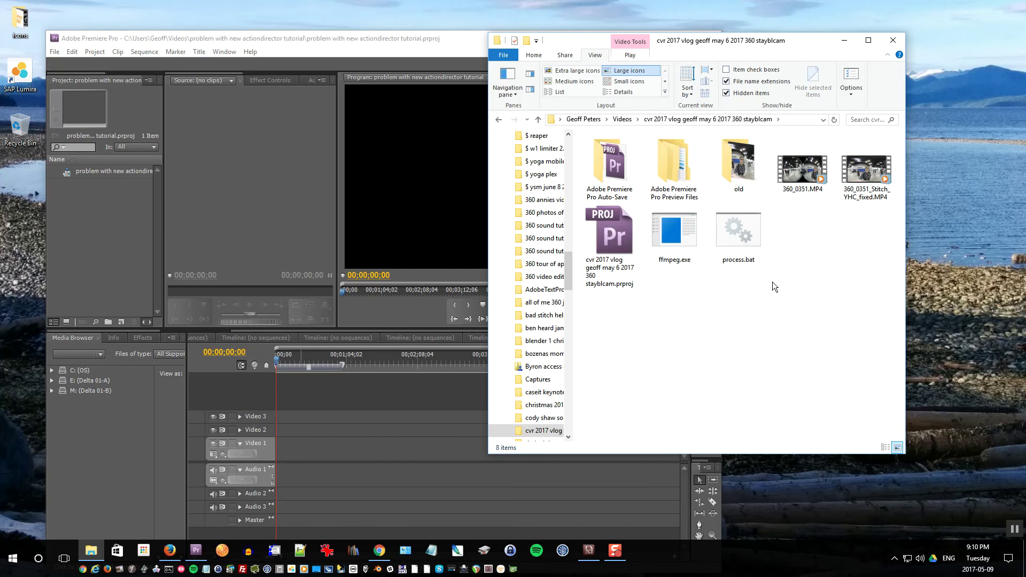
click(747, 243)
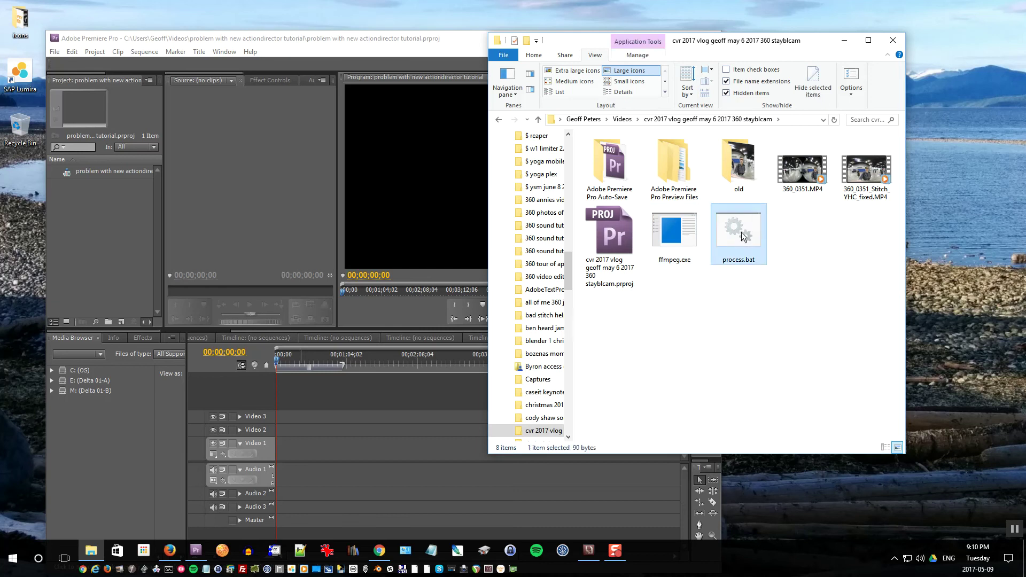
click(622, 119)
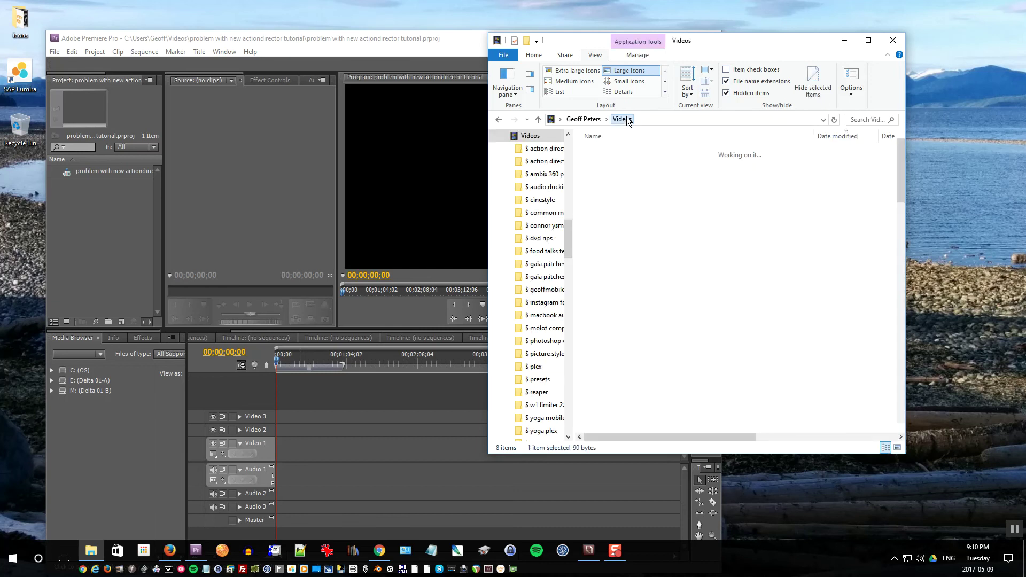
double_click(746, 230)
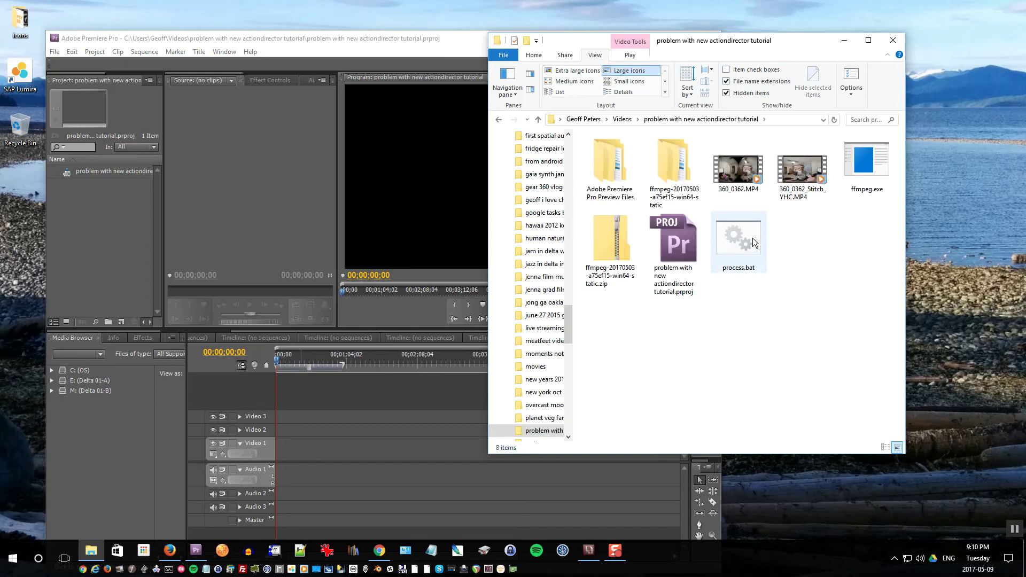
Step: Open process.bat for editing in Notepad and arrange its window below the tutorial folder so both are visible
right_click(736, 236)
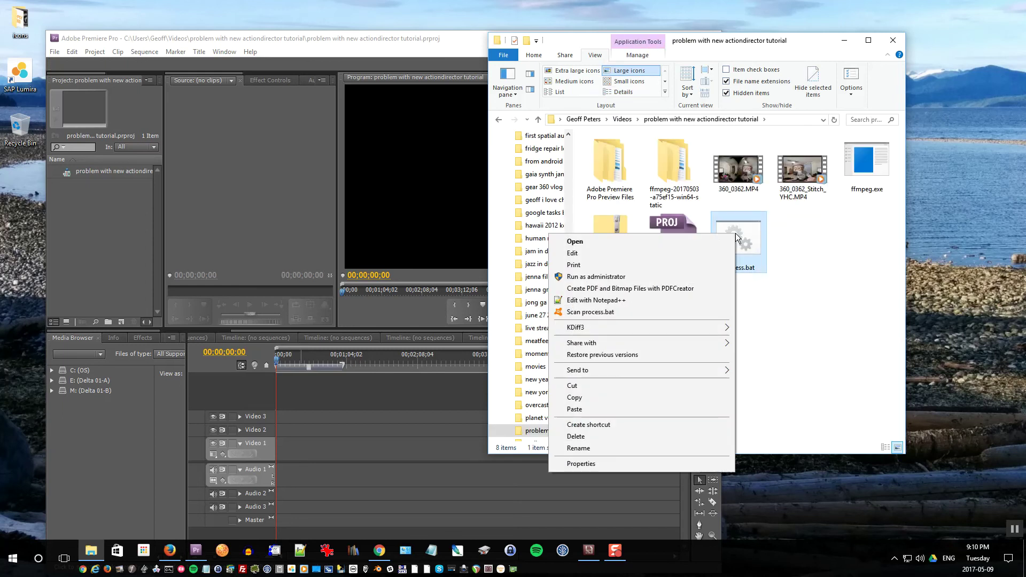
click(691, 252)
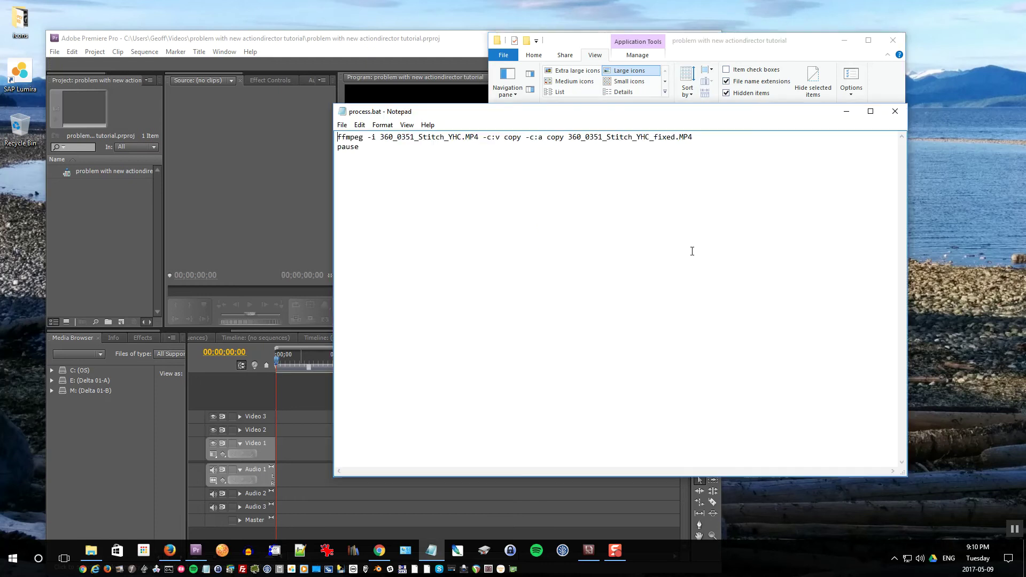
drag(682, 105, 744, 373)
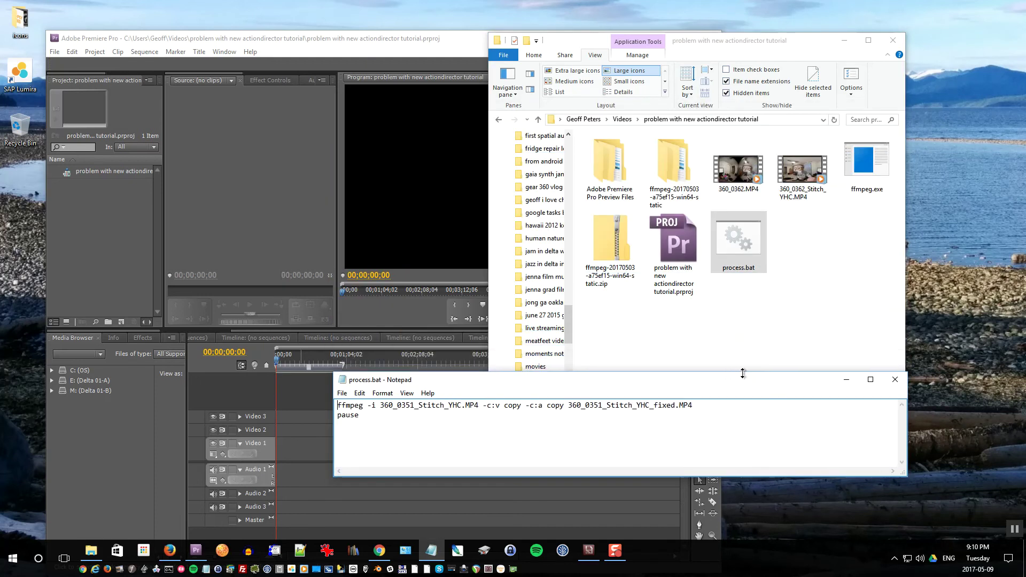
drag(660, 381, 686, 428)
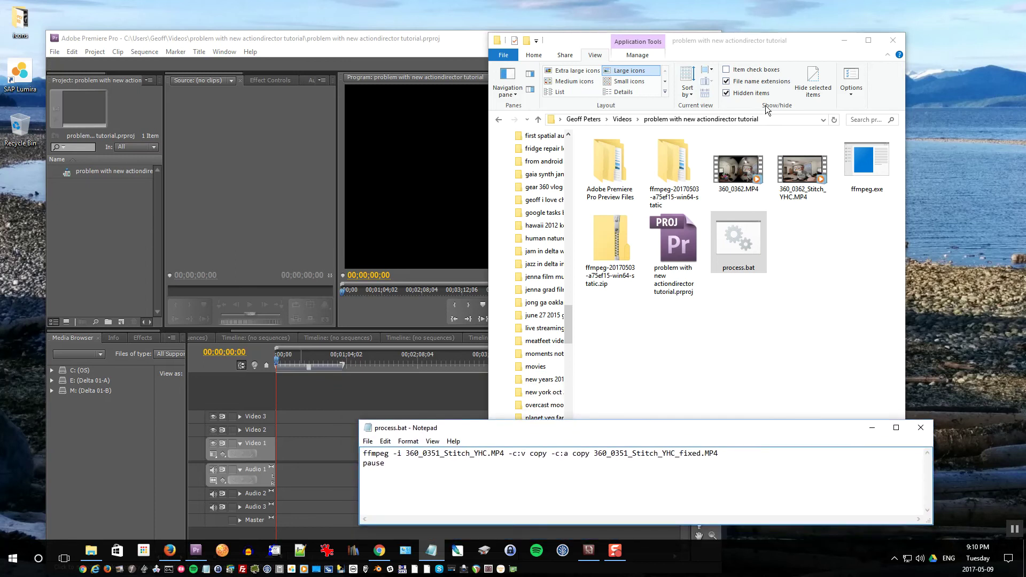
drag(742, 38, 797, 32)
click(752, 434)
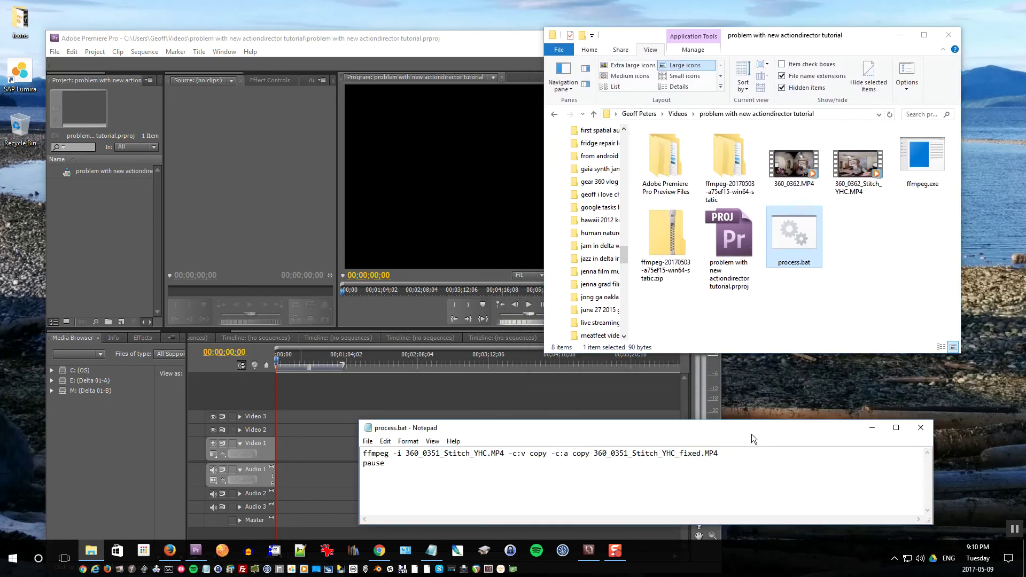
Step: Replace the ffmpeg input file name in process.bat with the stitched clip's name, 360_0362_Stitch_YHC.MP4
click(867, 235)
click(860, 168)
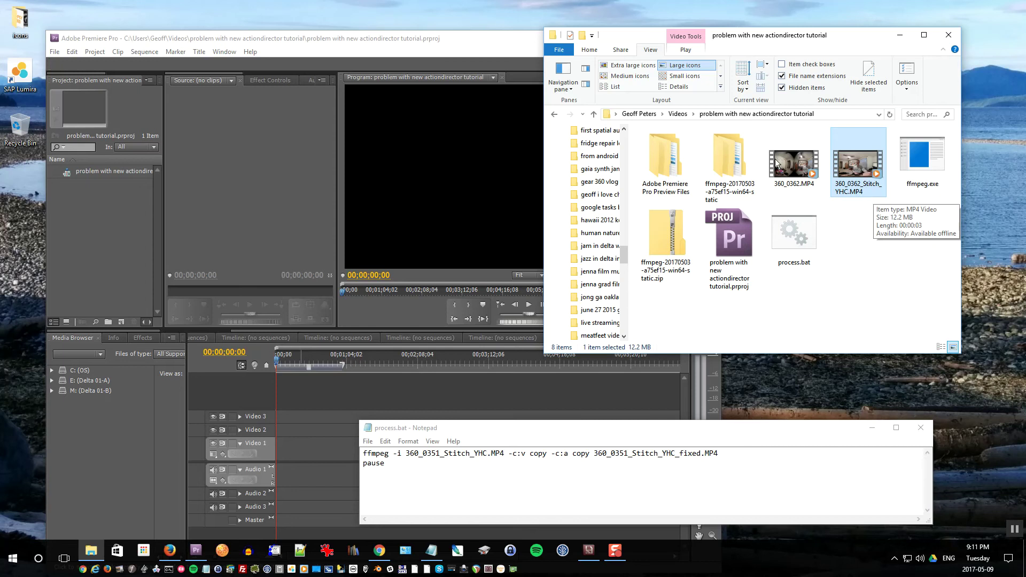
key(F2)
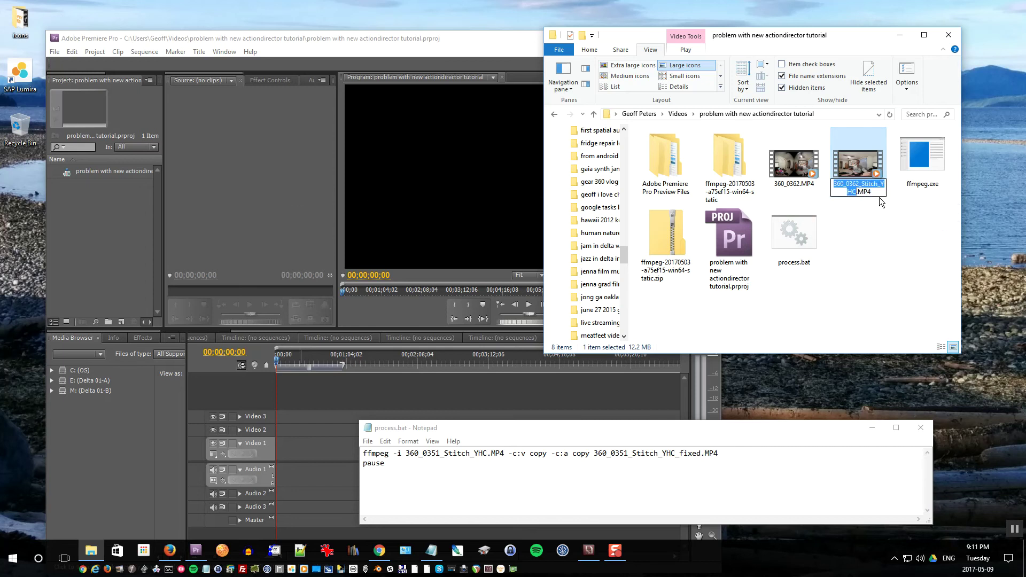
click(506, 453)
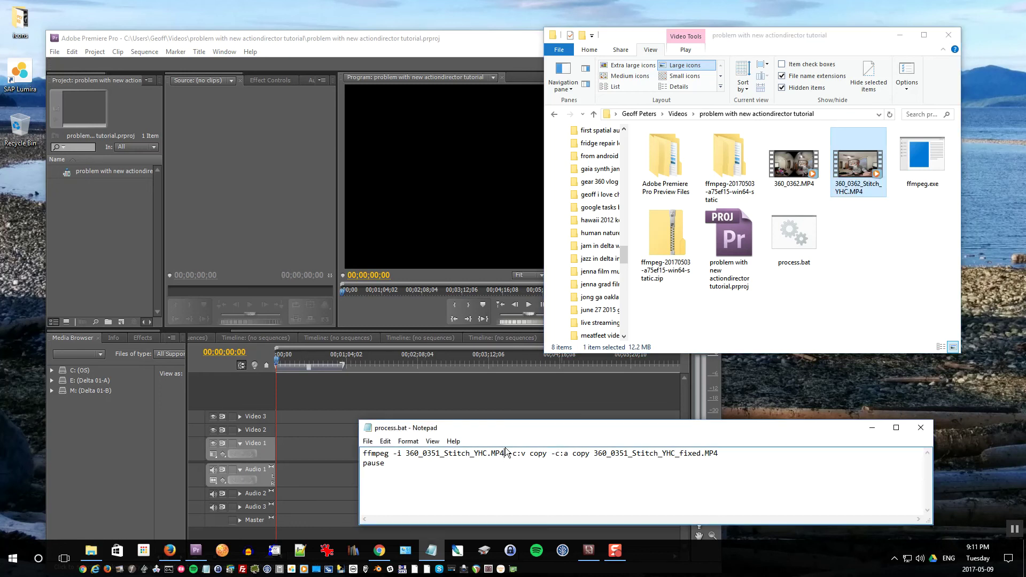
drag(505, 453, 407, 453)
text(360_0362_Stitch_YHC.MP4)
Step: Set the ffmpeg output file name to 360_0362_Stitch_YHC_fixed.MP4 and save process.bat
drag(595, 455, 719, 455)
text(360_0362_Stitch_YHC.MP4)
key(Left)
key(Left)
key(Left)
key(Left)
text(_fixed)
click(368, 441)
click(359, 476)
click(875, 313)
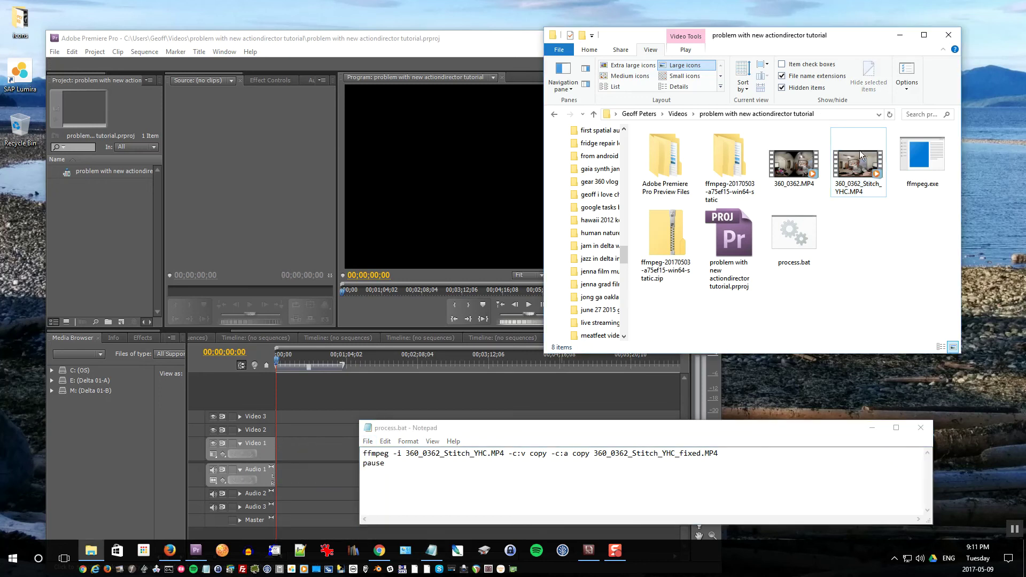
Step: Run process.bat to generate the fixed clip, reviewing the ffmpeg console output before closing it
click(794, 236)
double_click(794, 236)
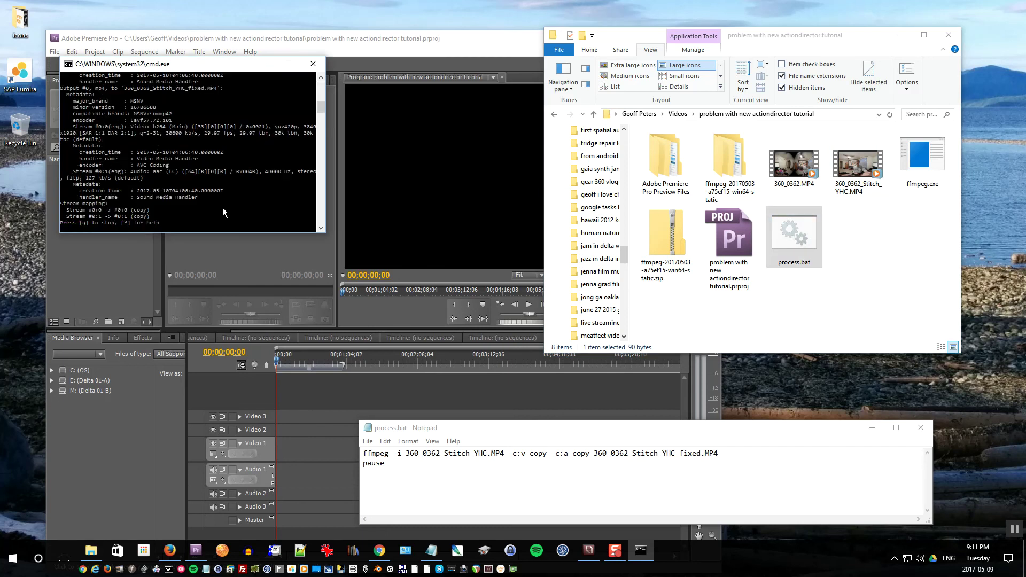
drag(322, 108, 325, 86)
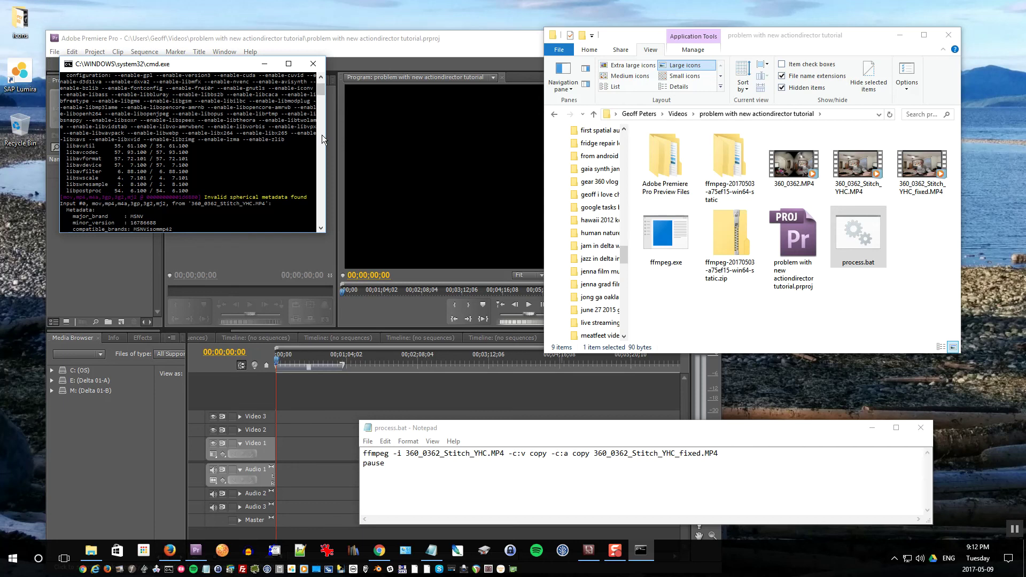
drag(317, 88, 318, 93)
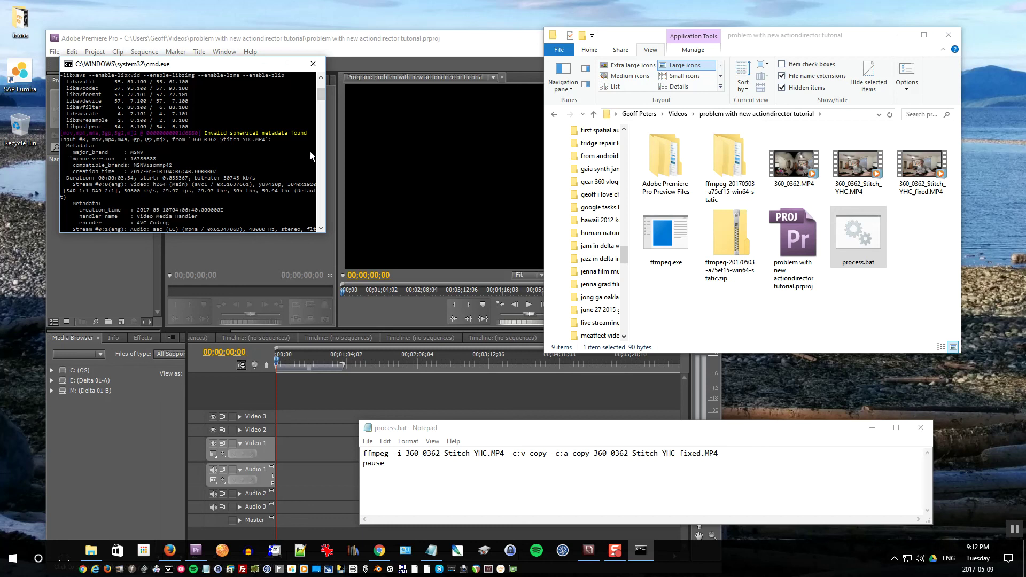
drag(321, 92, 306, 163)
drag(317, 129, 324, 112)
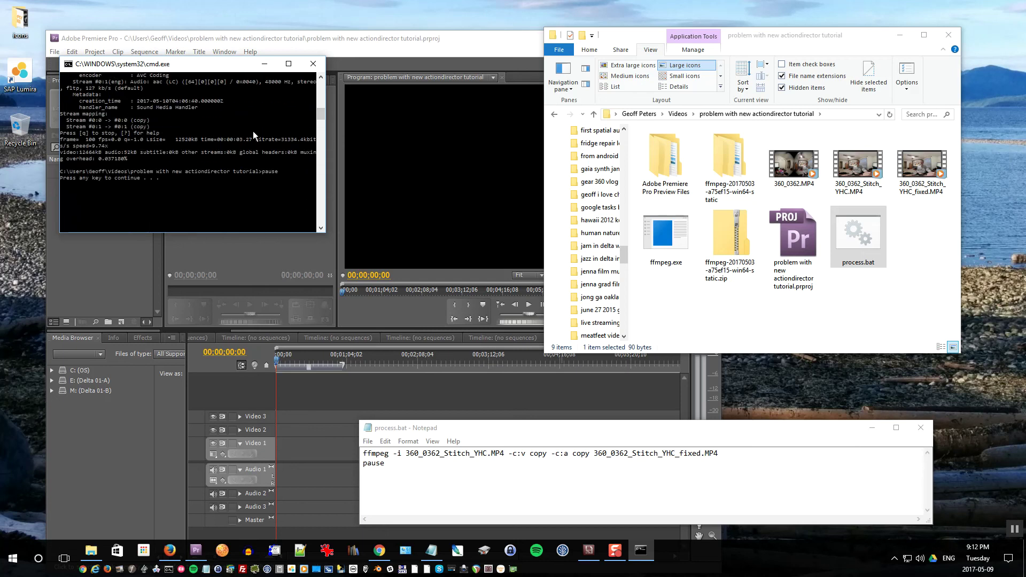
key(Return)
Step: Import 360_0362_Stitch_YHC_fixed.MP4 from the tutorial folder into the Premiere Pro project
click(908, 297)
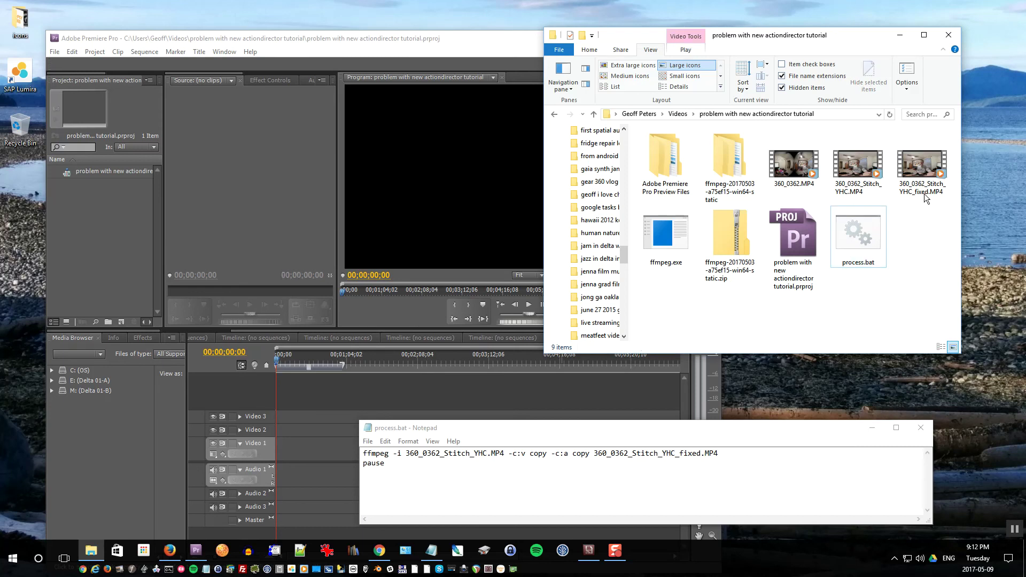
click(919, 172)
click(936, 220)
click(929, 171)
drag(930, 171, 85, 234)
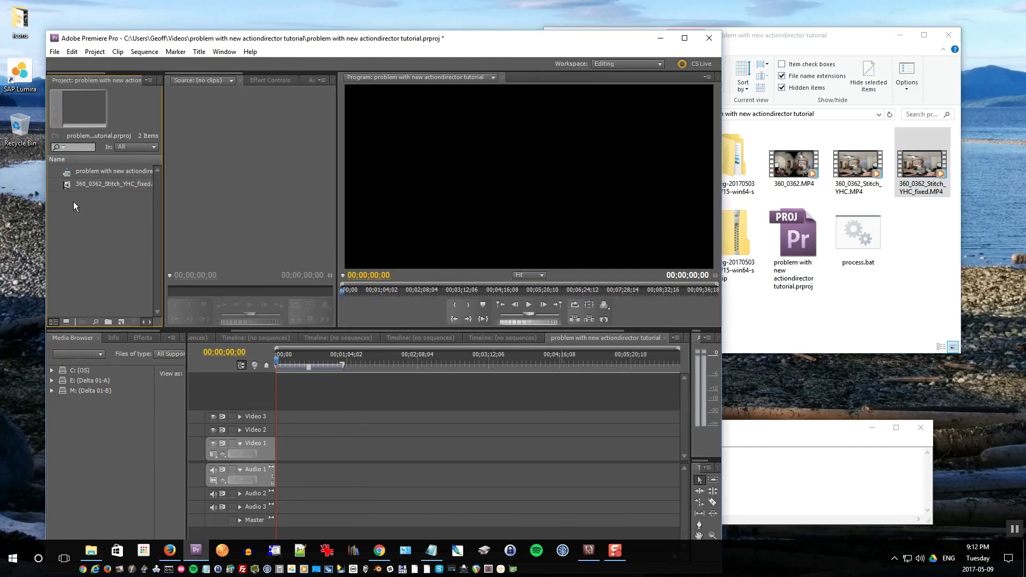
Step: Open the fixed clip in an enlarged Source monitor and scrub through it to 00:00:00:23
double_click(67, 186)
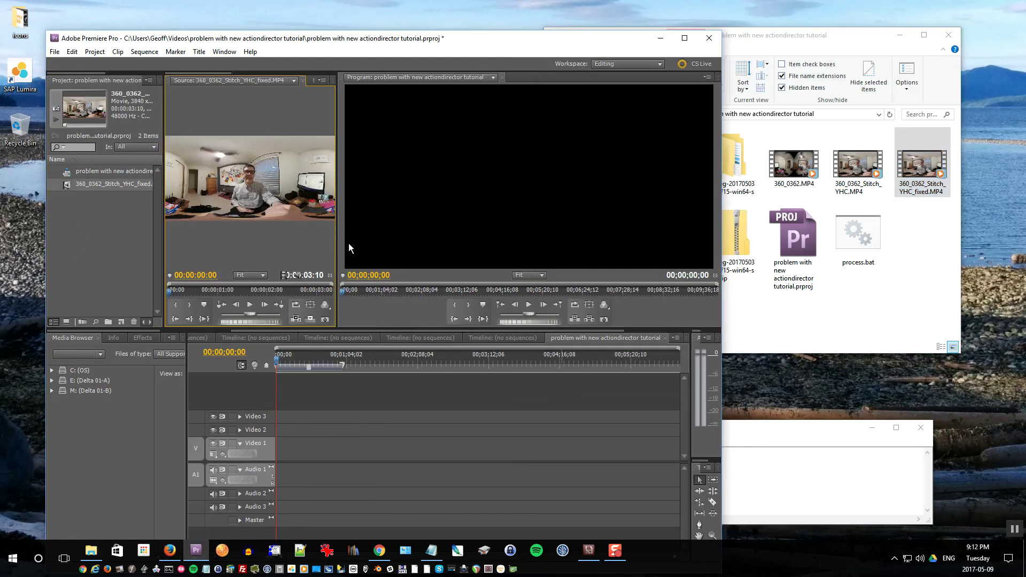
drag(338, 238, 565, 238)
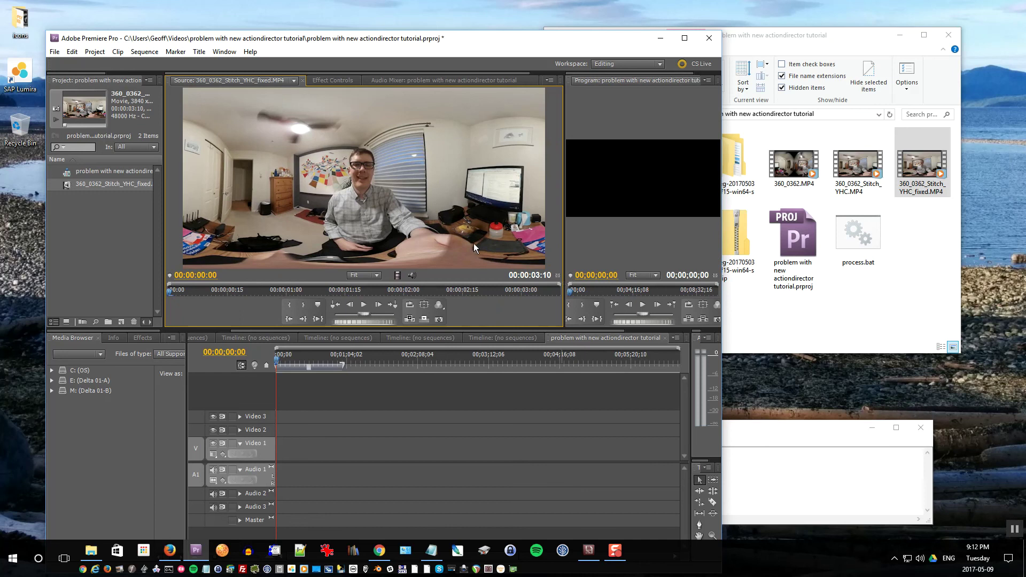
drag(232, 296, 283, 297)
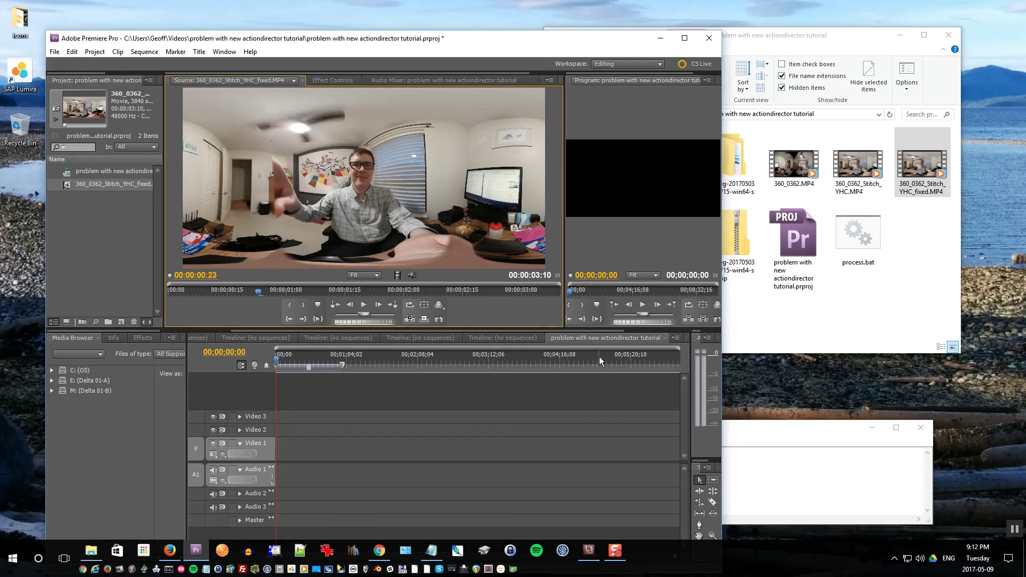
Step: Bring the tutorial folder and the process.bat Notepad window back to the front to review the files and command
click(797, 307)
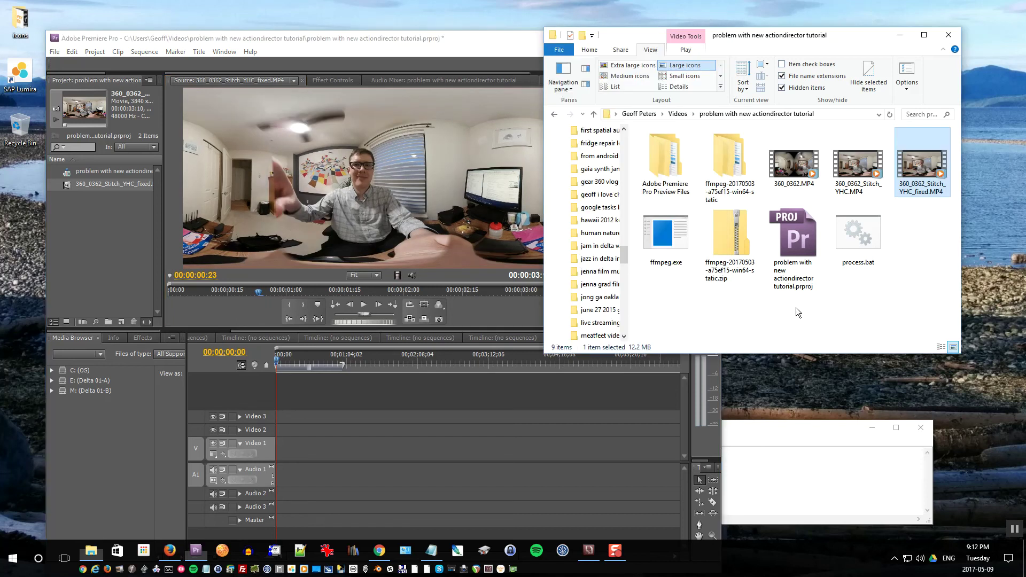
click(806, 425)
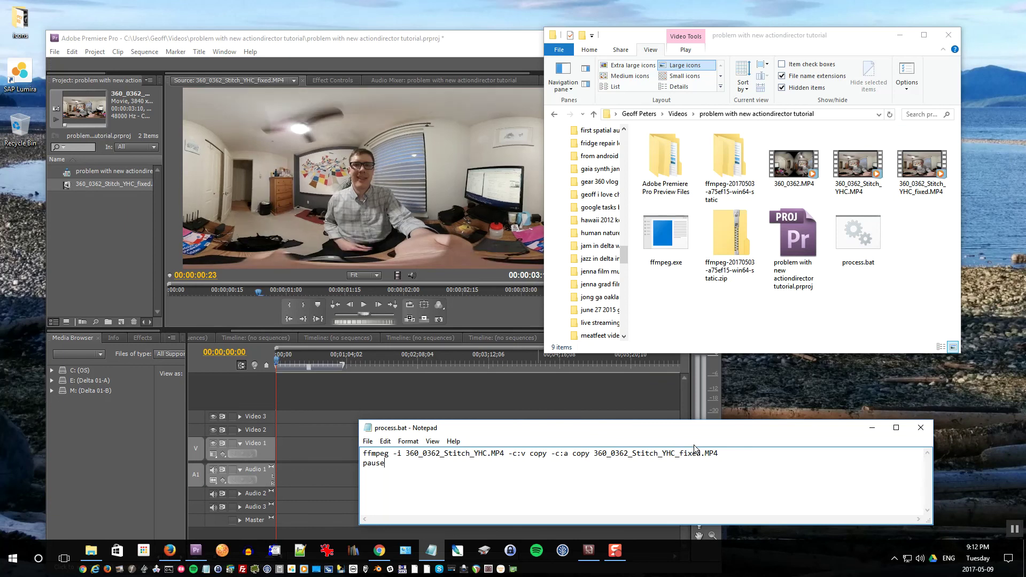
click(725, 453)
click(911, 241)
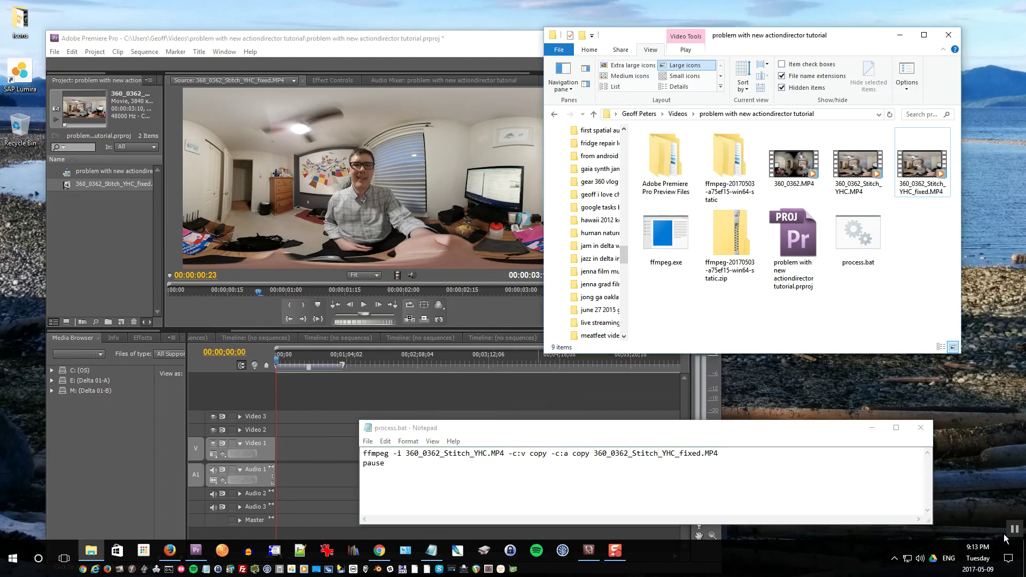